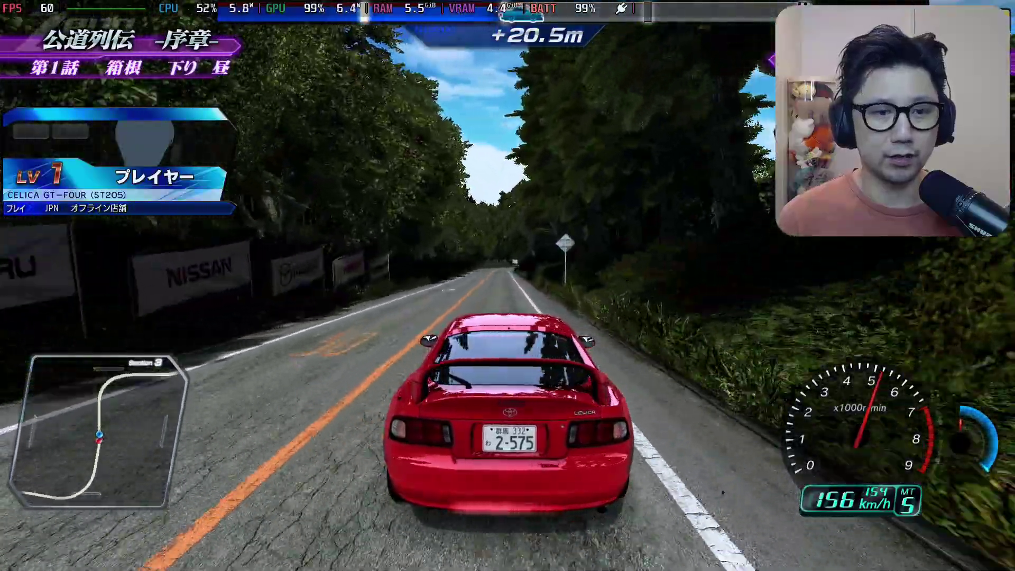
# Bring up the Steam menu over the running game and switch the Steam Deck to desktop mode
pyautogui.hotkey('shift', 'Tab')
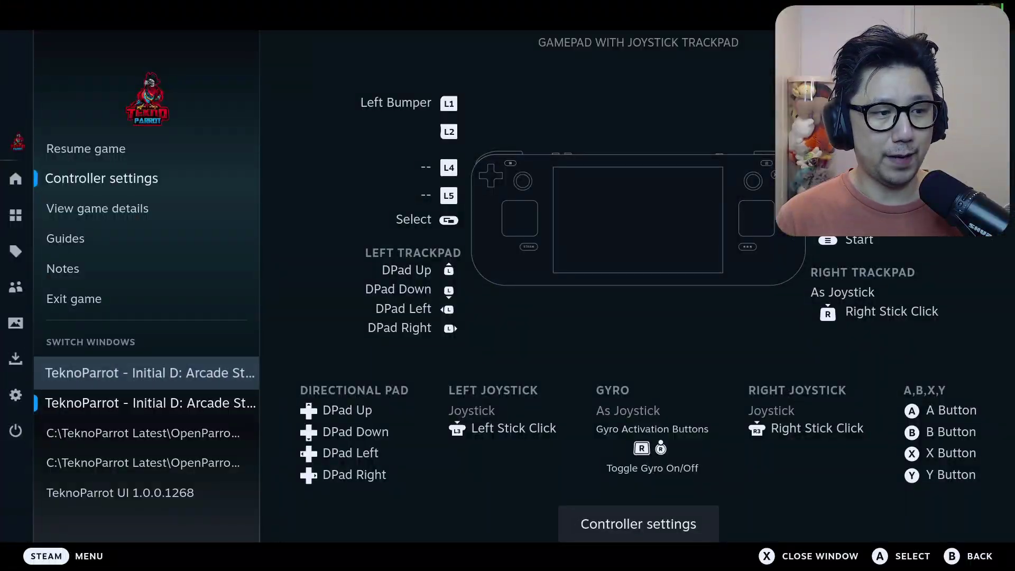
pyautogui.press('Escape')
pyautogui.press('Return')
pyautogui.press('Down')
pyautogui.press('Down')
pyautogui.press('Down')
pyautogui.press('Down')
pyautogui.press('Down')
pyautogui.press('Down')
pyautogui.press('Up')
pyautogui.press('Return')
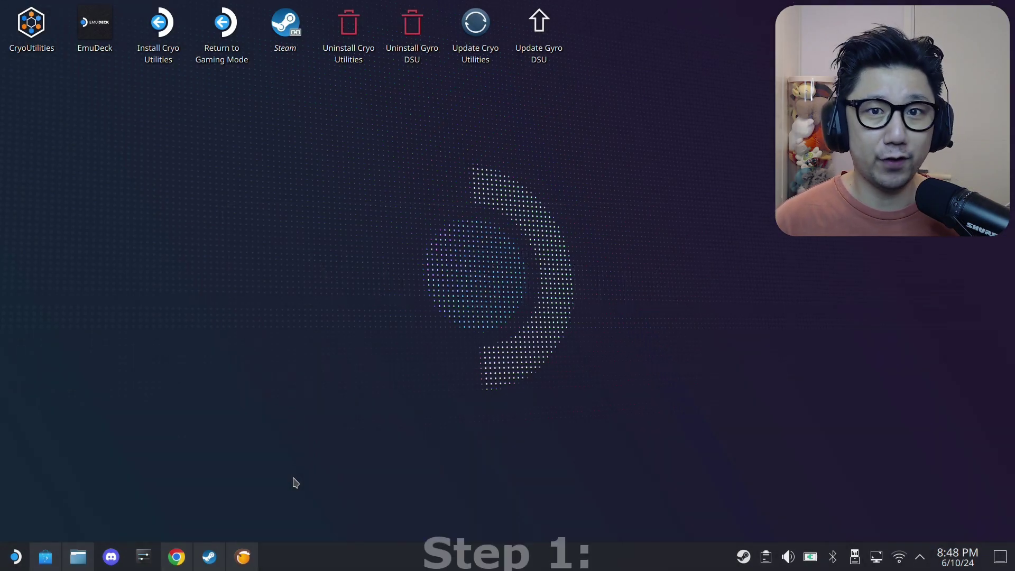
# In the file manager, look through the contents of the Initial D Arcade Stage Zero v.2.30 folder under TeknoParrot Games
pyautogui.click(80, 559)
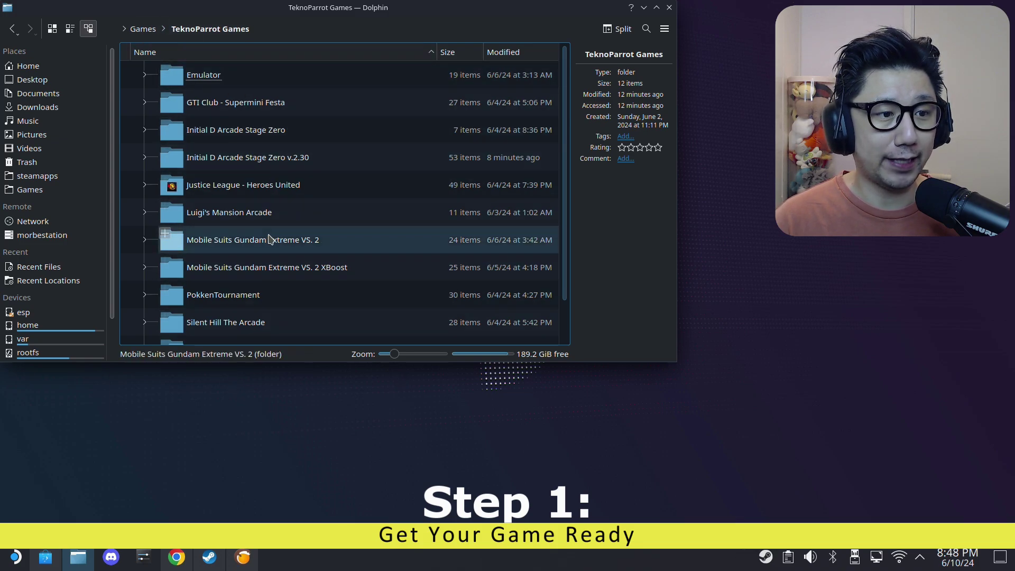
pyautogui.click(233, 166)
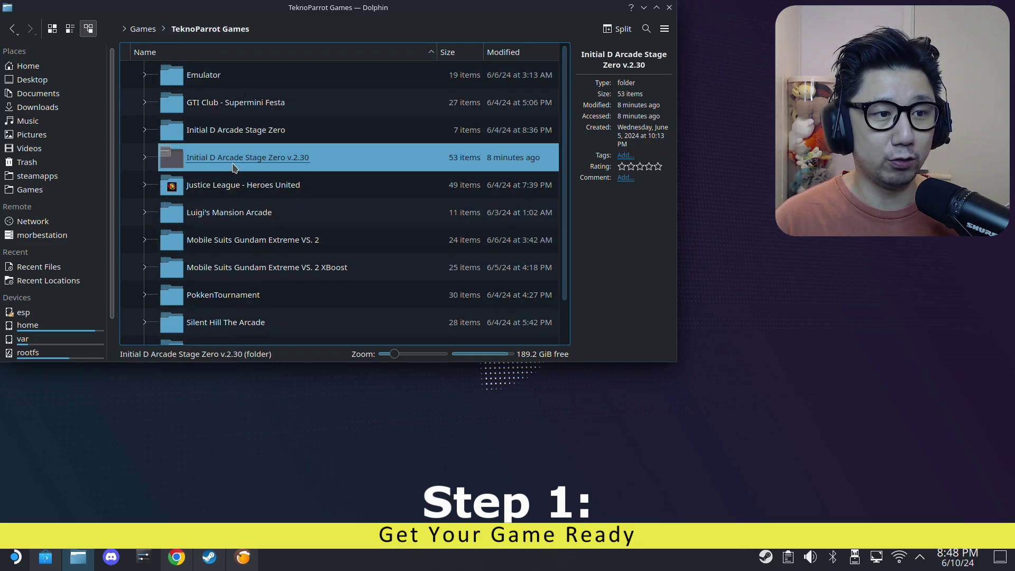
pyautogui.doubleClick(294, 167)
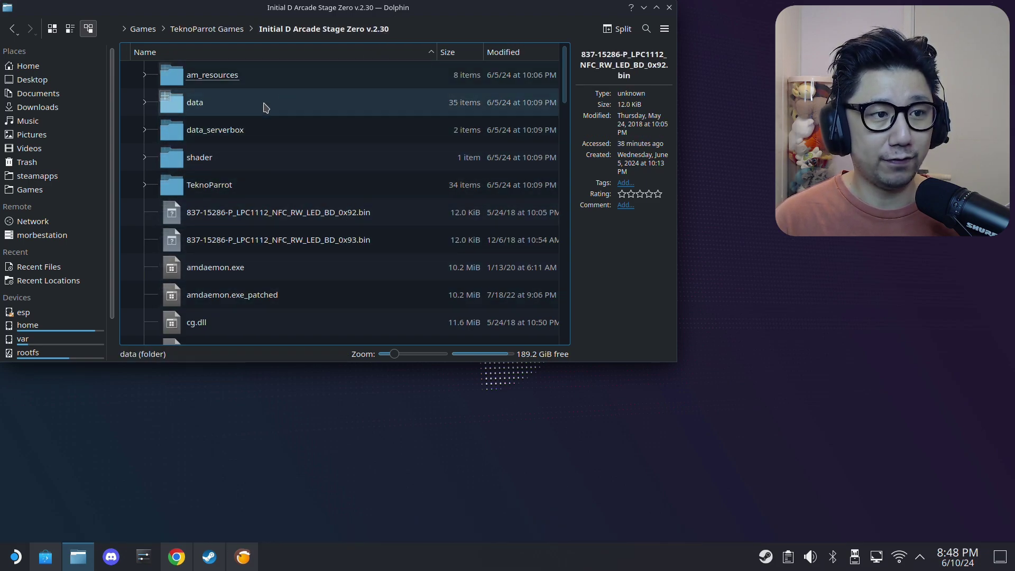
pyautogui.scroll(-10, 381, 186)
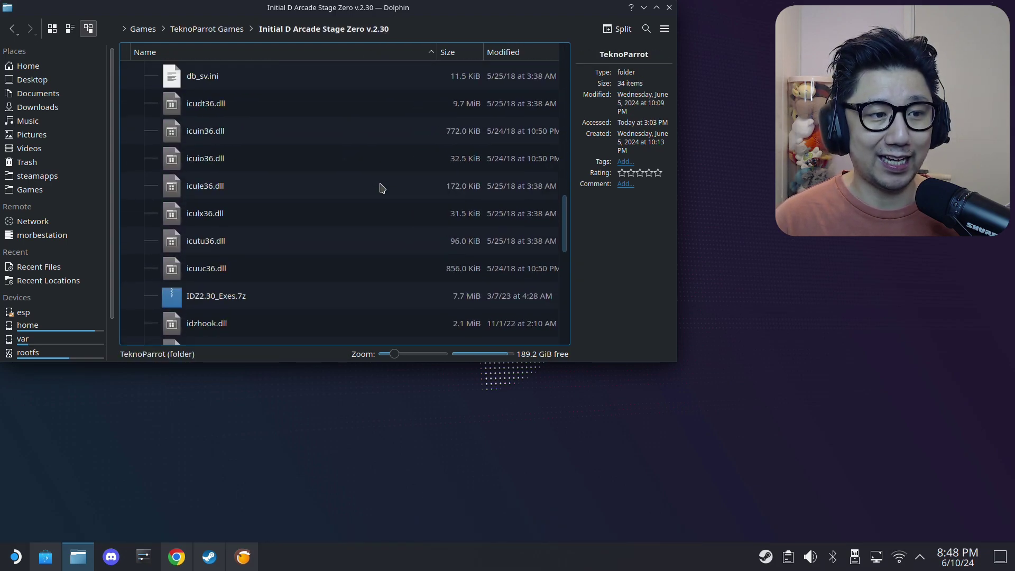
pyautogui.scroll(10, 381, 187)
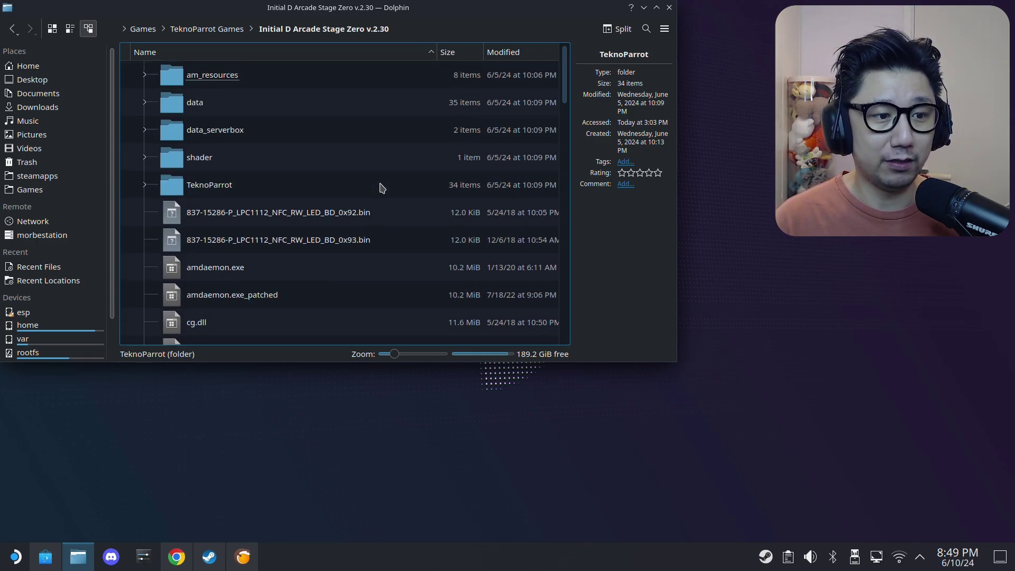
pyautogui.click(86, 565)
# Find Lutris in the Discover software center and launch it, then minimize both windows
pyautogui.click(46, 565)
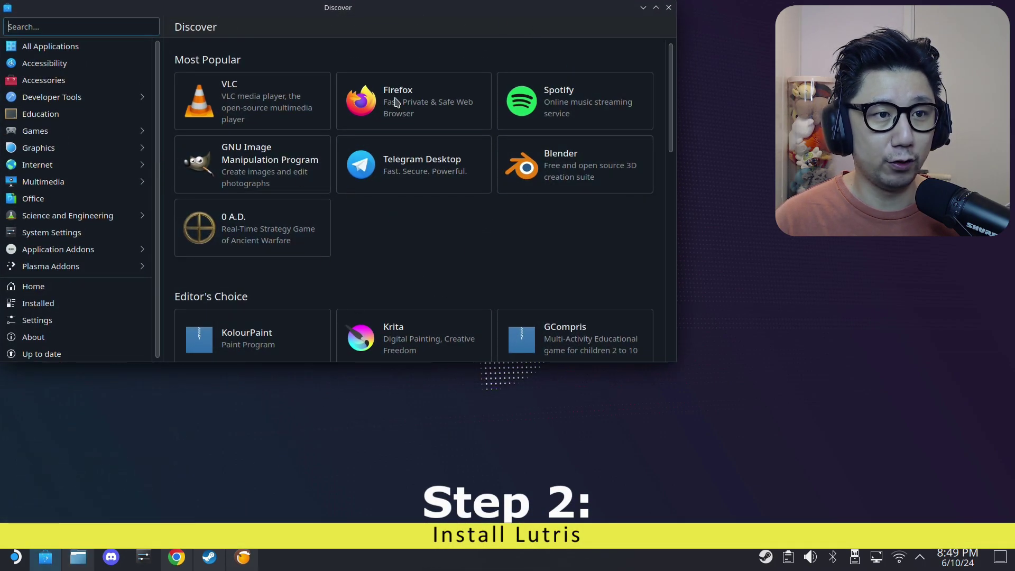
pyautogui.moveTo(53, 567)
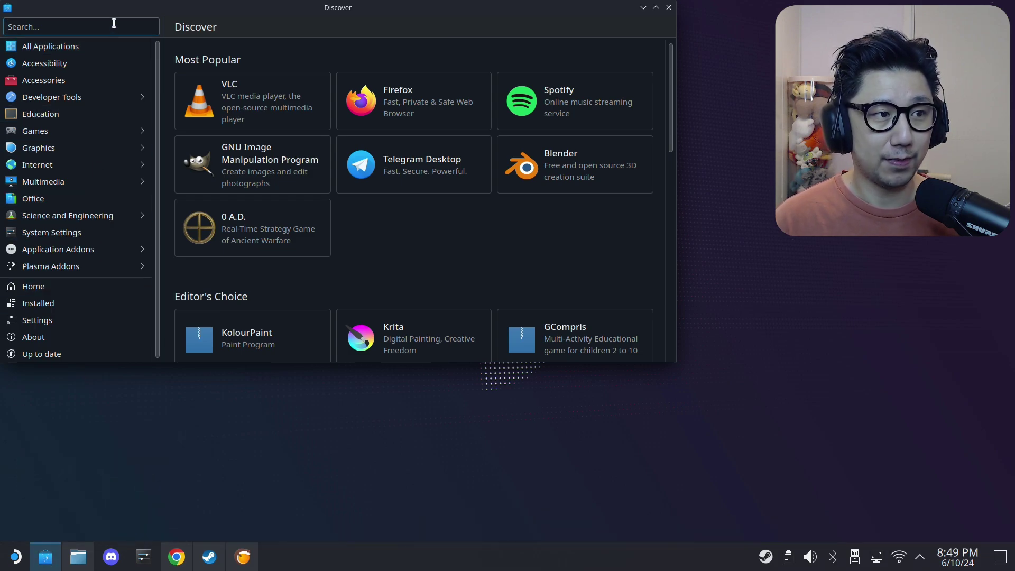
pyautogui.write('lutris')
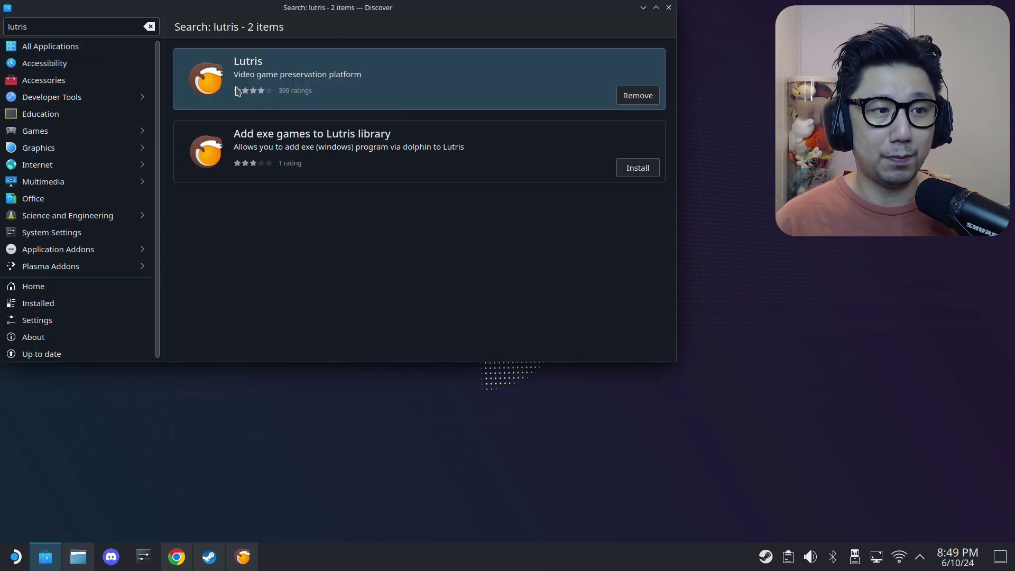
pyautogui.click(378, 76)
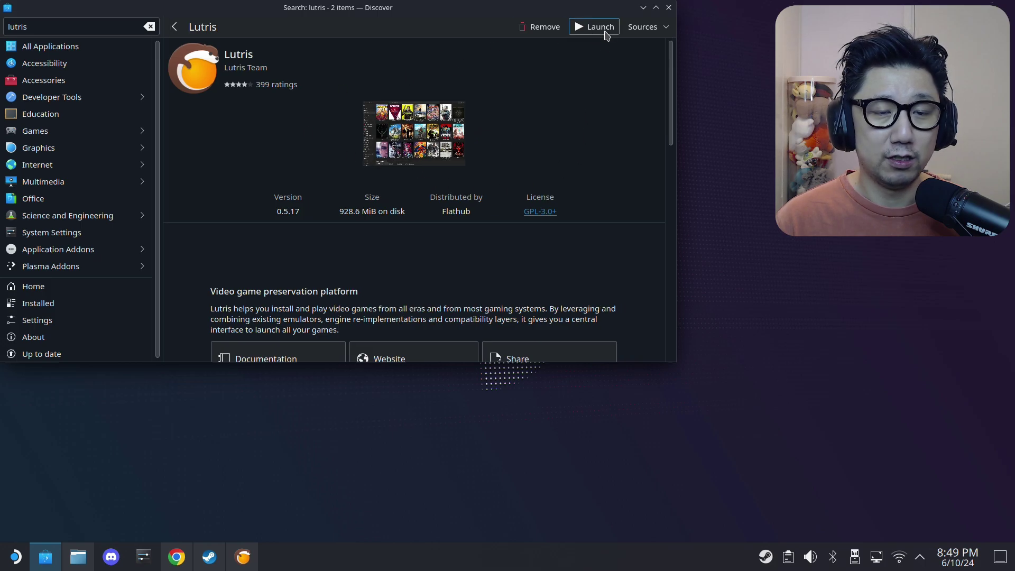
pyautogui.click(597, 26)
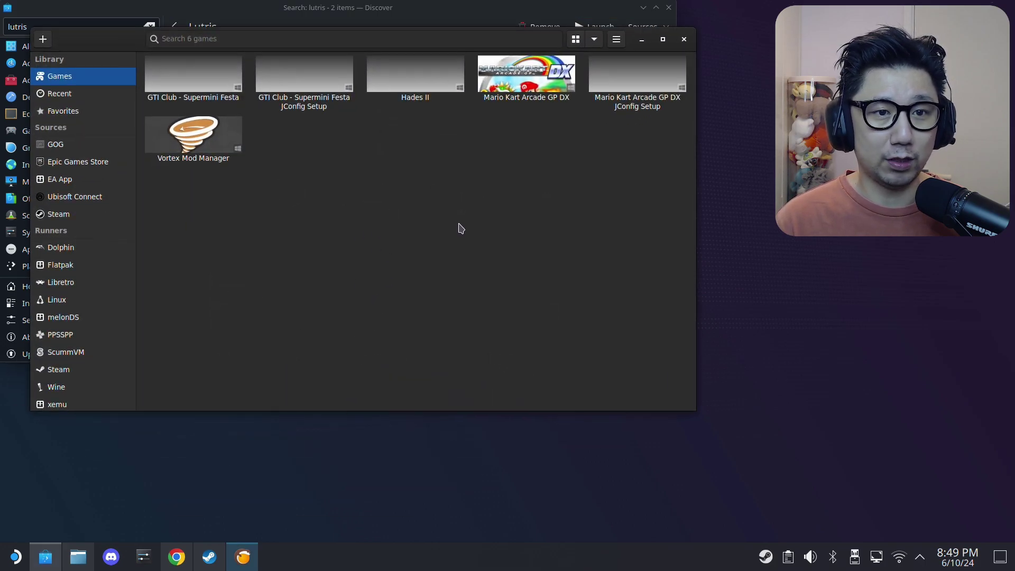
pyautogui.click(642, 39)
pyautogui.click(643, 8)
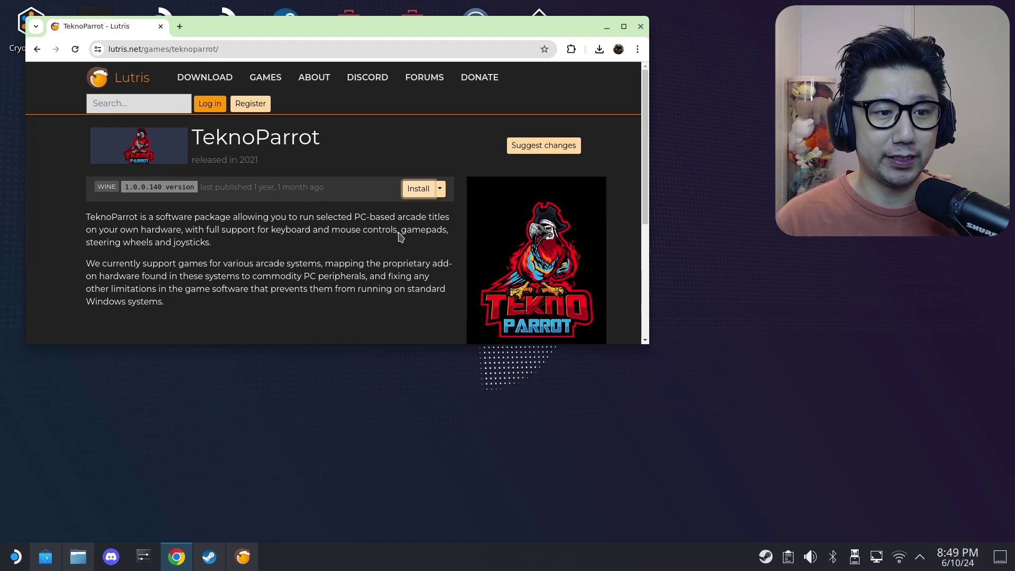
# Install TeknoParrot 1.0.0.140 from its lutris.net page through Lutris into /home/deck/Games/teknoparrot, and move the installer window clear of the browser
pyautogui.click(423, 197)
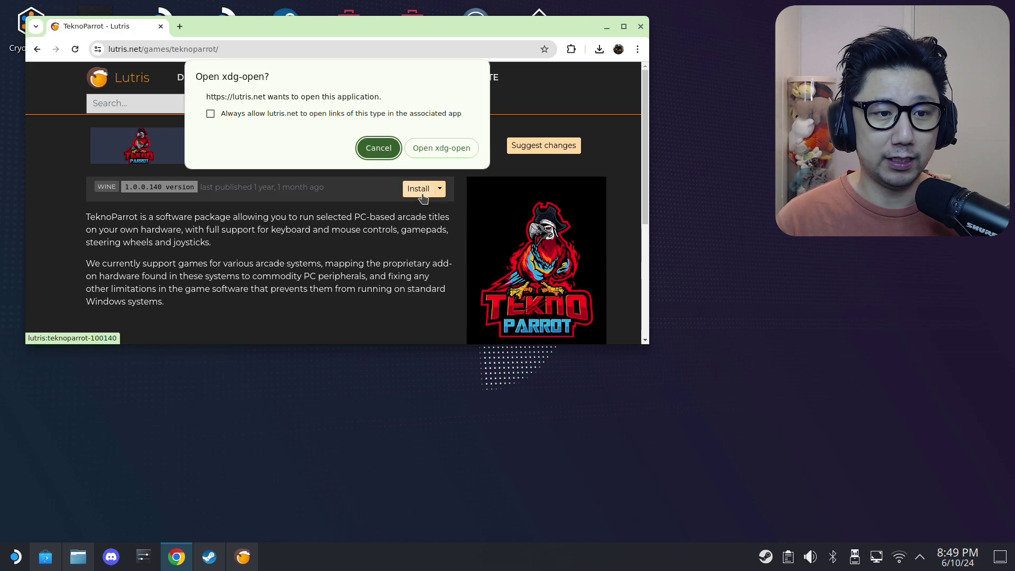
pyautogui.click(439, 149)
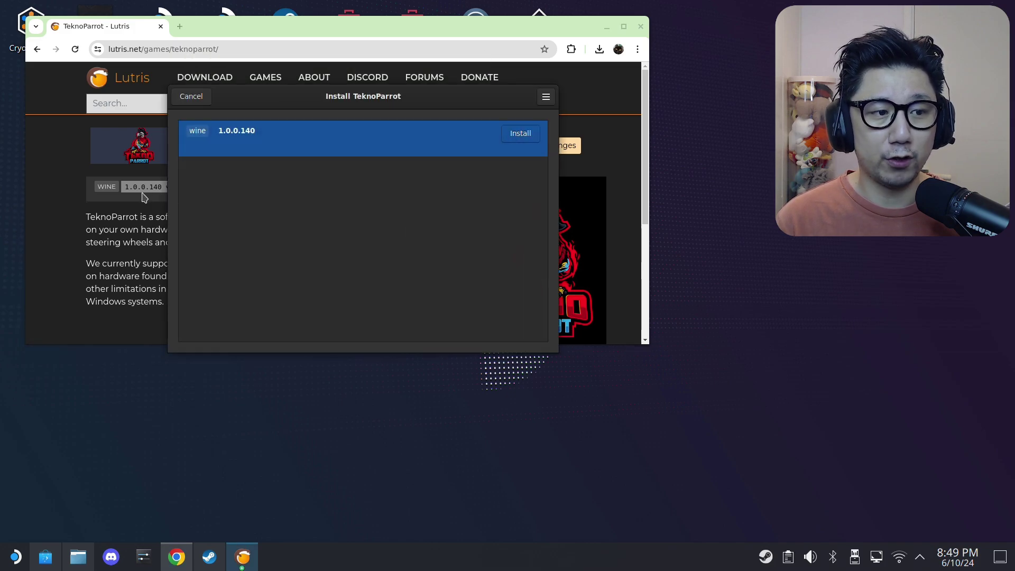
pyautogui.click(531, 135)
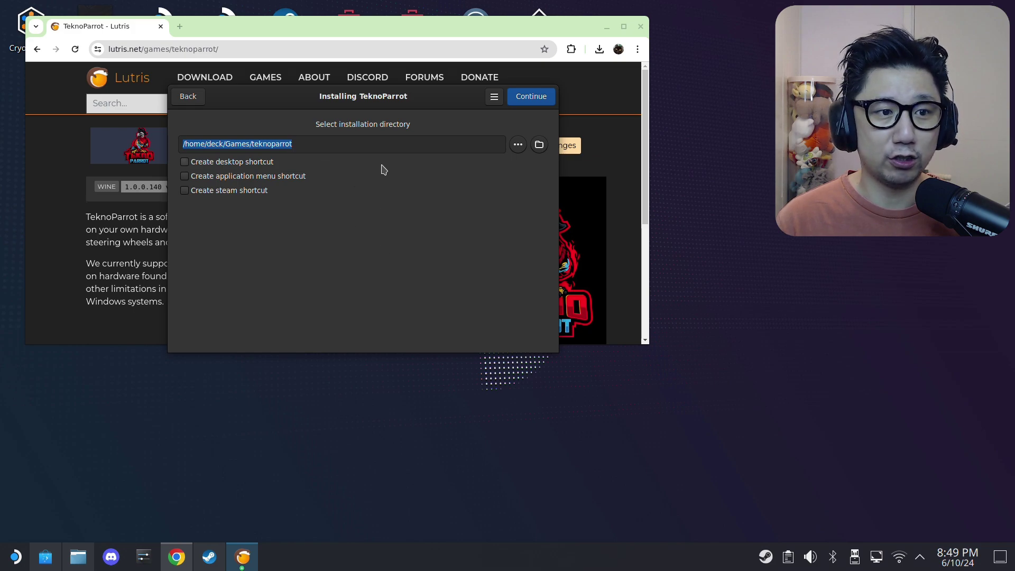
pyautogui.click(542, 100)
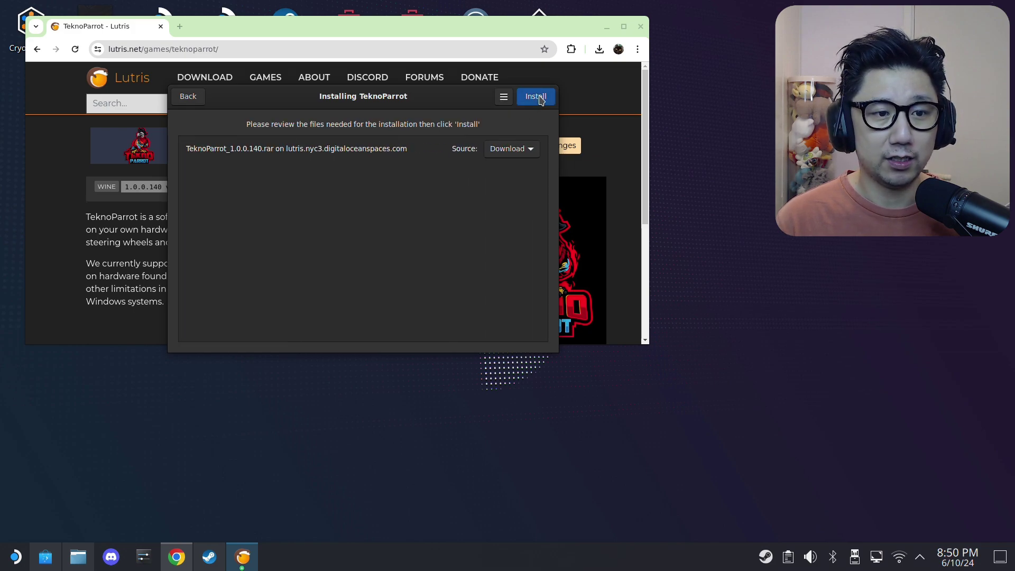
pyautogui.click(535, 100)
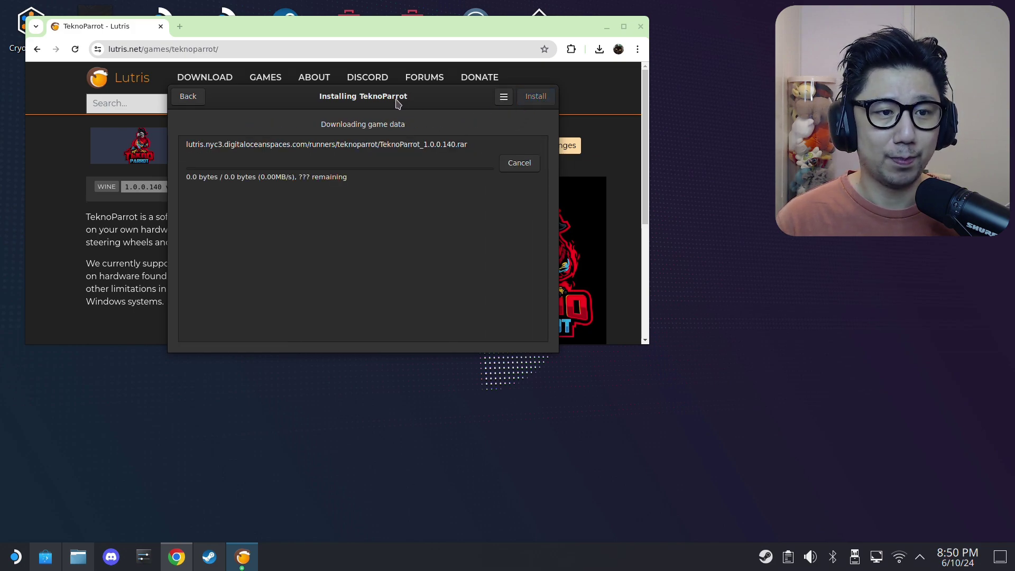
pyautogui.moveTo(395, 101); pyautogui.dragTo(844, 279)
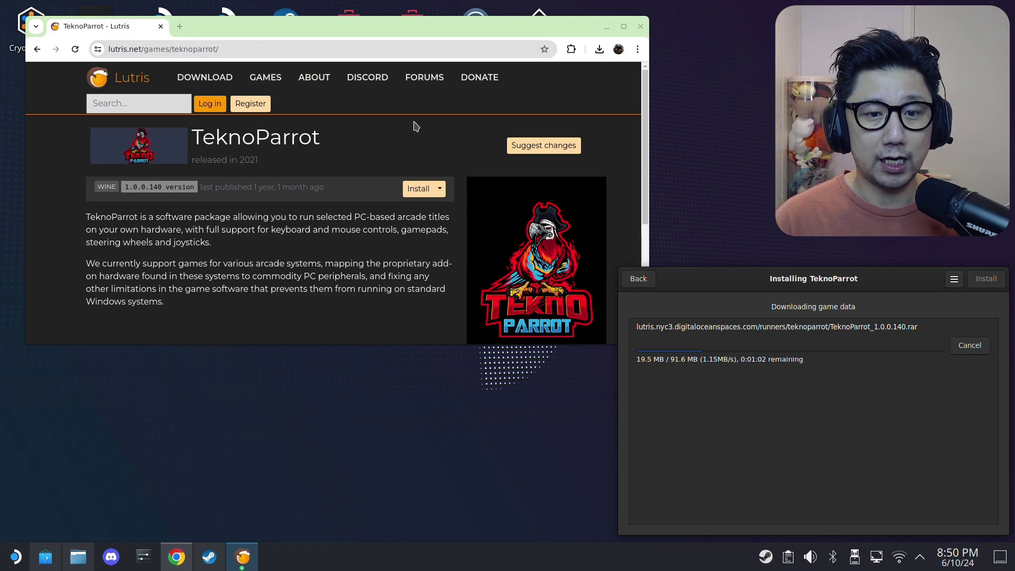
# Visit teknoparrot.com in a new browser tab, view its Download page, and minimize the browser
pyautogui.click(180, 26)
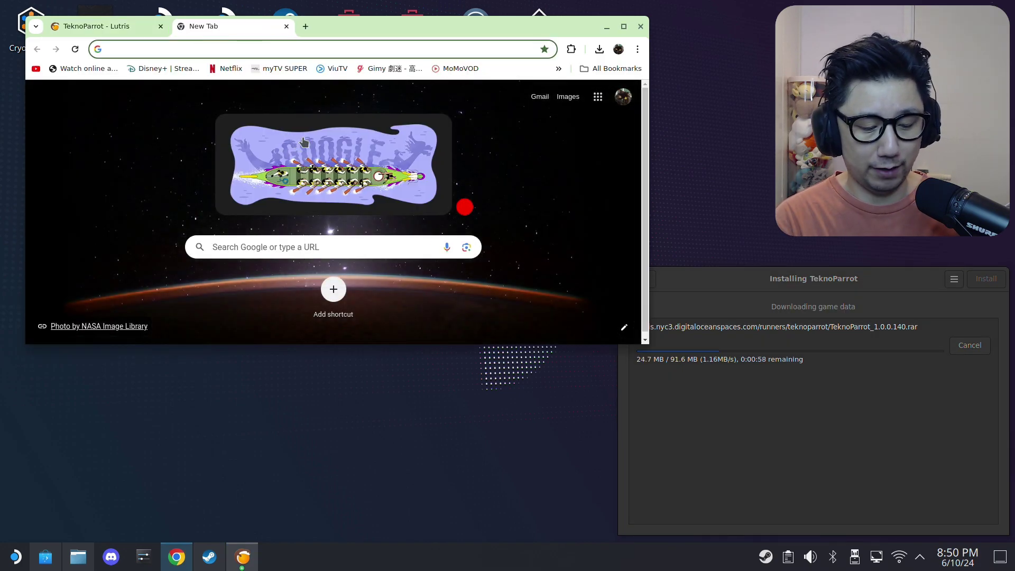
pyautogui.write('teknoparrot.com')
pyautogui.press('Return')
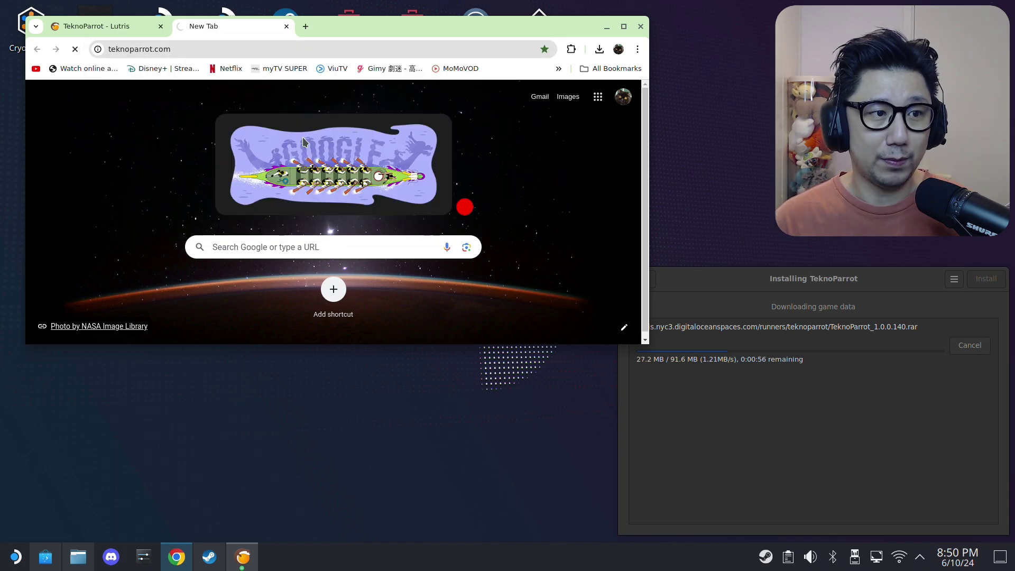
pyautogui.click(334, 325)
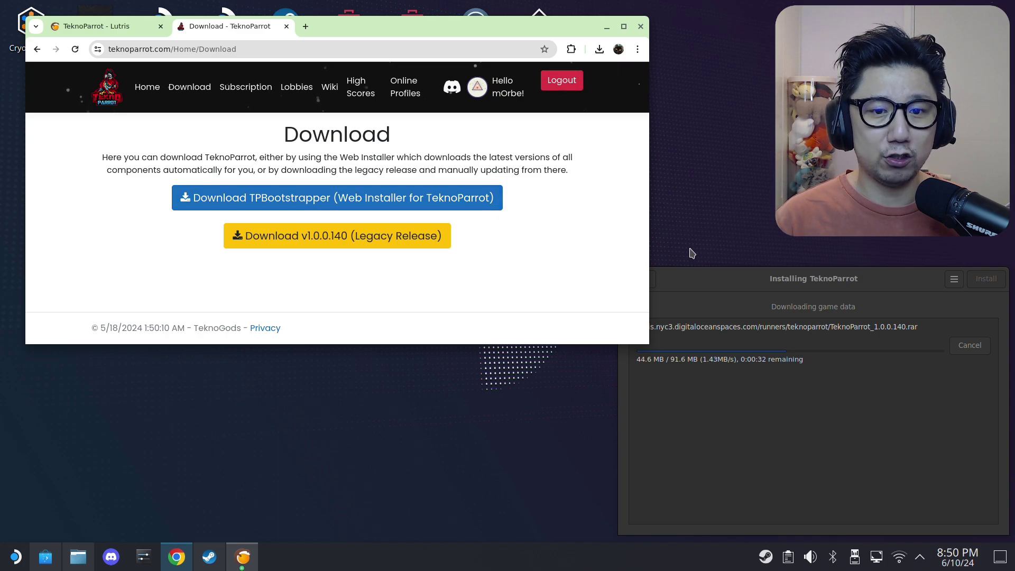
pyautogui.click(608, 26)
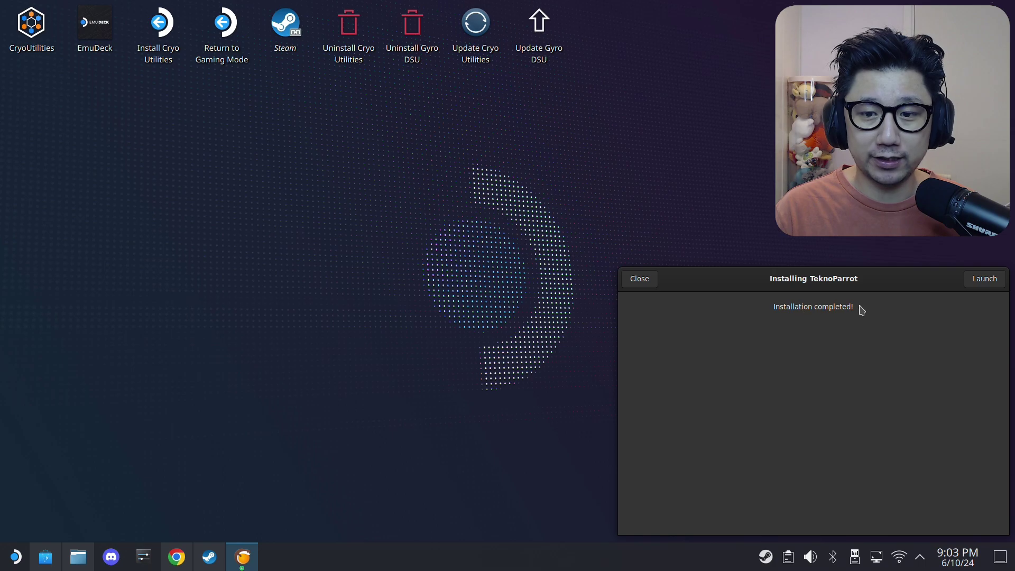
# Close the finished installer and set TeknoParrot's Wine version to wine-ge-8-26-x86_64 (default) in its Lutris runner options
pyautogui.click(638, 279)
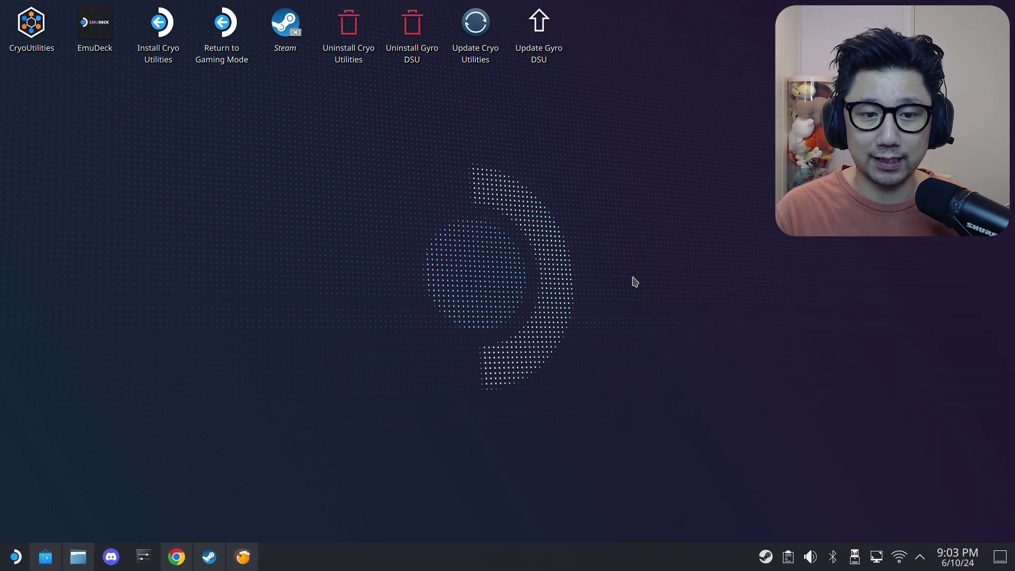
pyautogui.click(243, 556)
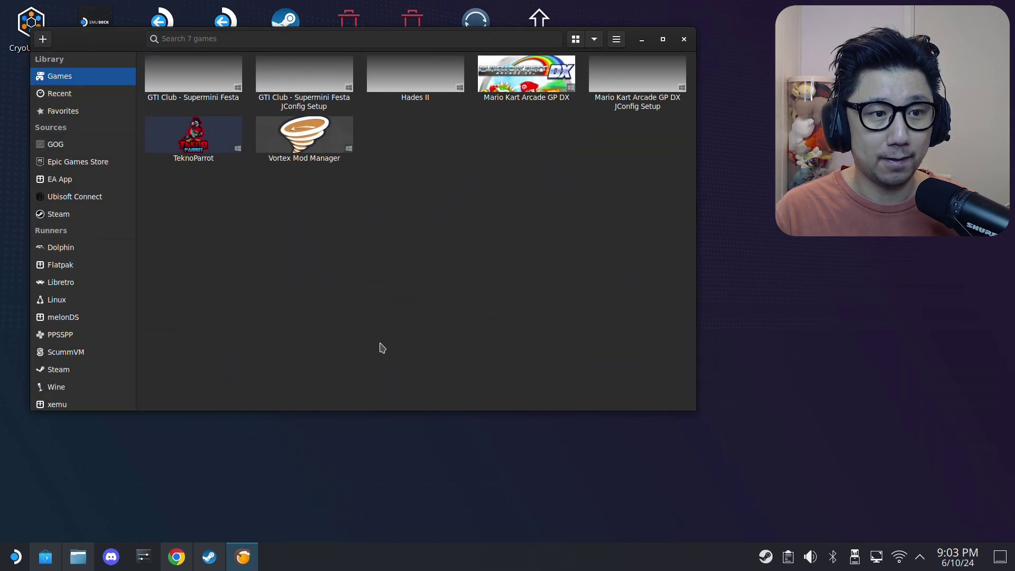
pyautogui.click(206, 150)
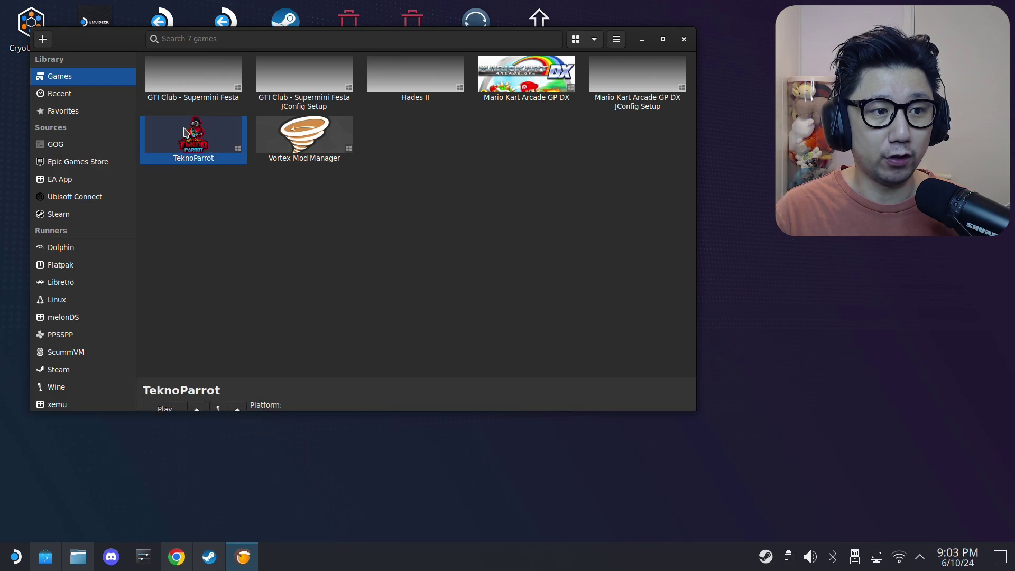
pyautogui.rightClick(214, 144)
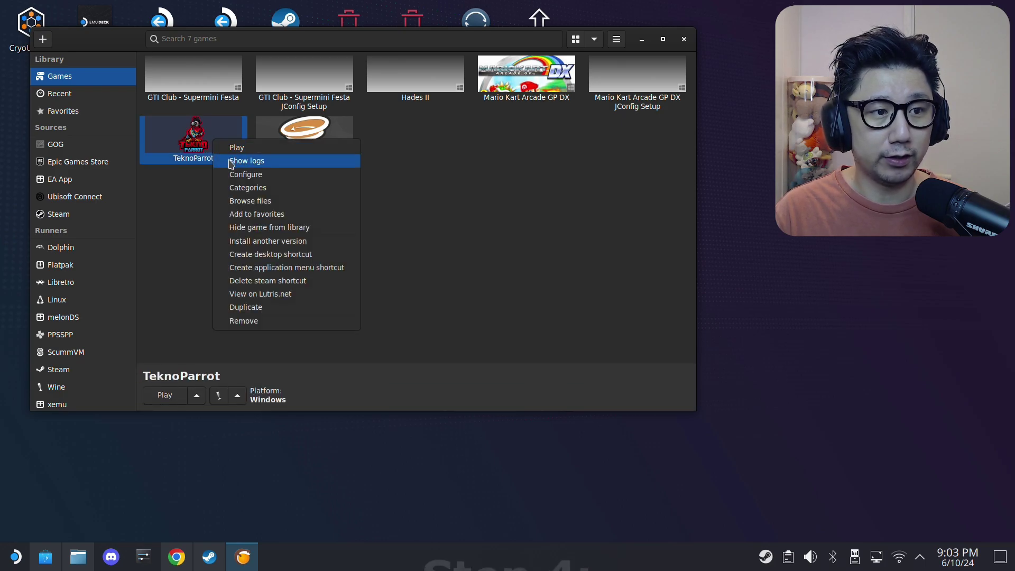
pyautogui.click(249, 170)
pyautogui.click(351, 83)
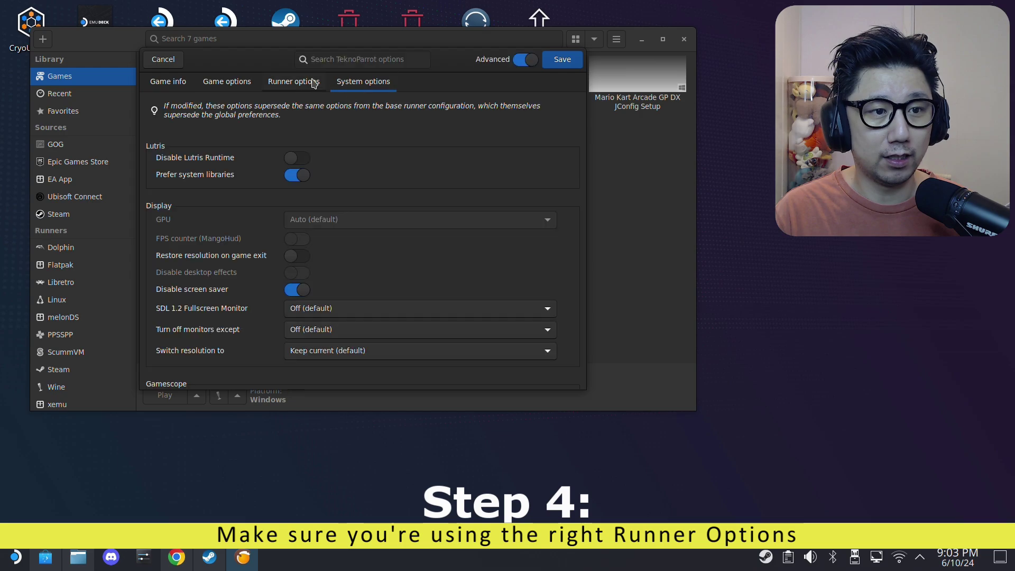
pyautogui.click(310, 84)
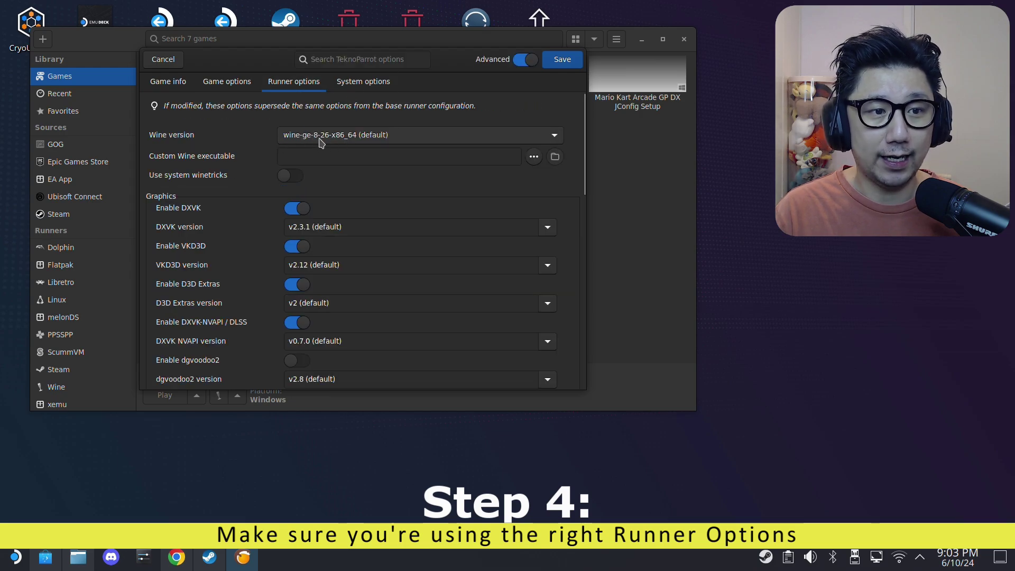
pyautogui.click(369, 136)
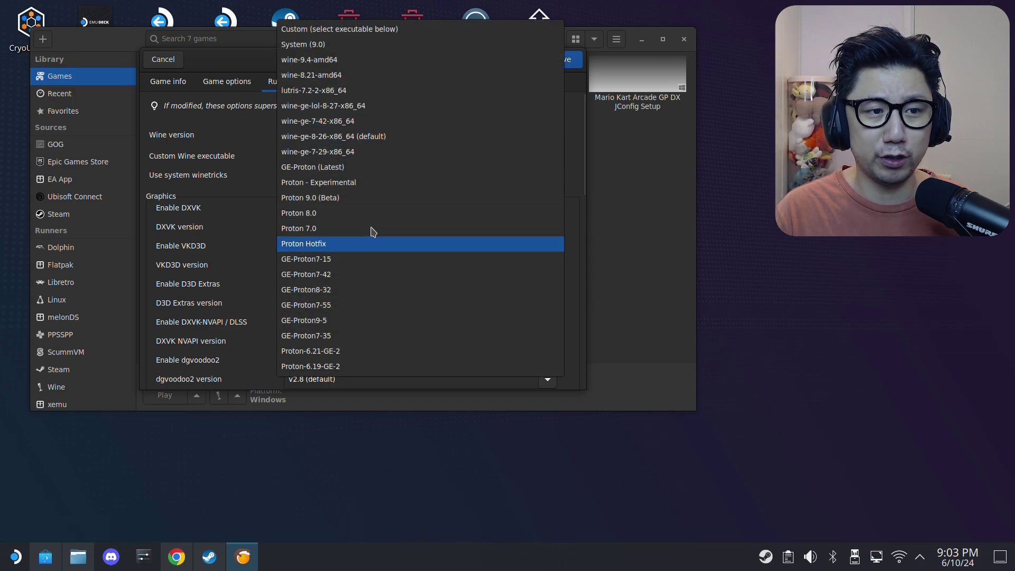
pyautogui.click(323, 136)
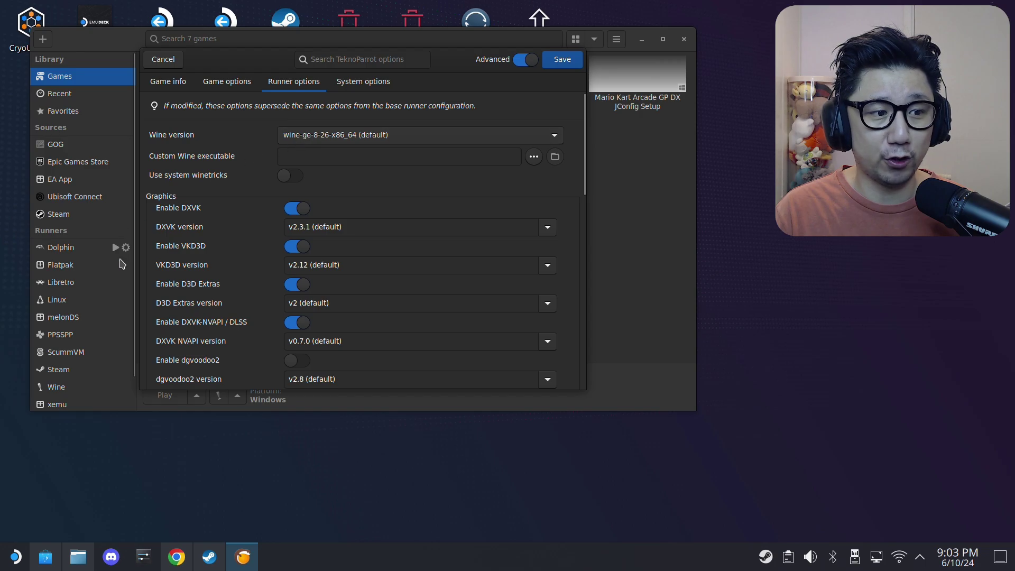
# Review the available Wine versions in the version manager of the Lutris Wine runner, then close it
pyautogui.scroll(-1, 103, 258)
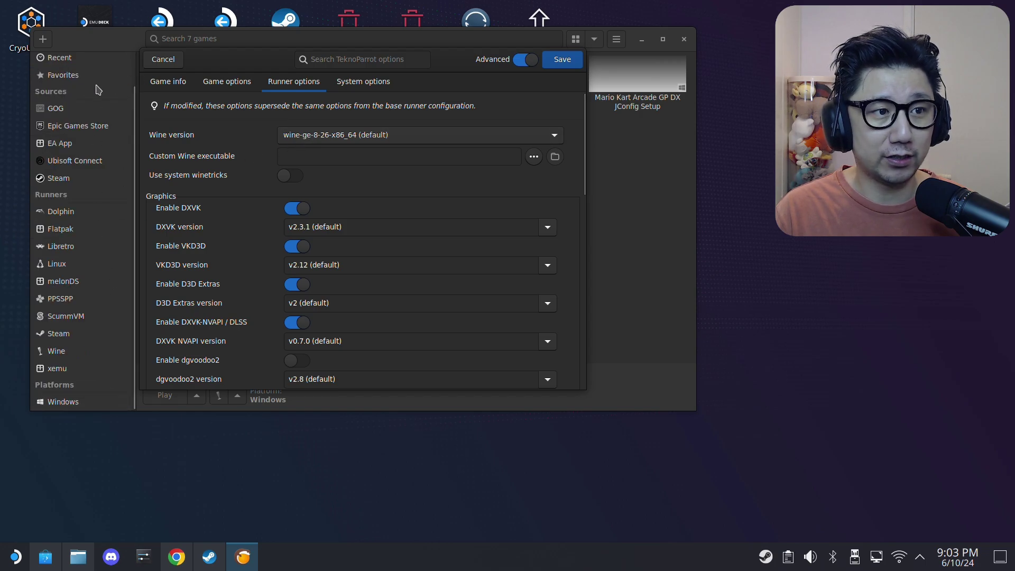
pyautogui.click(59, 357)
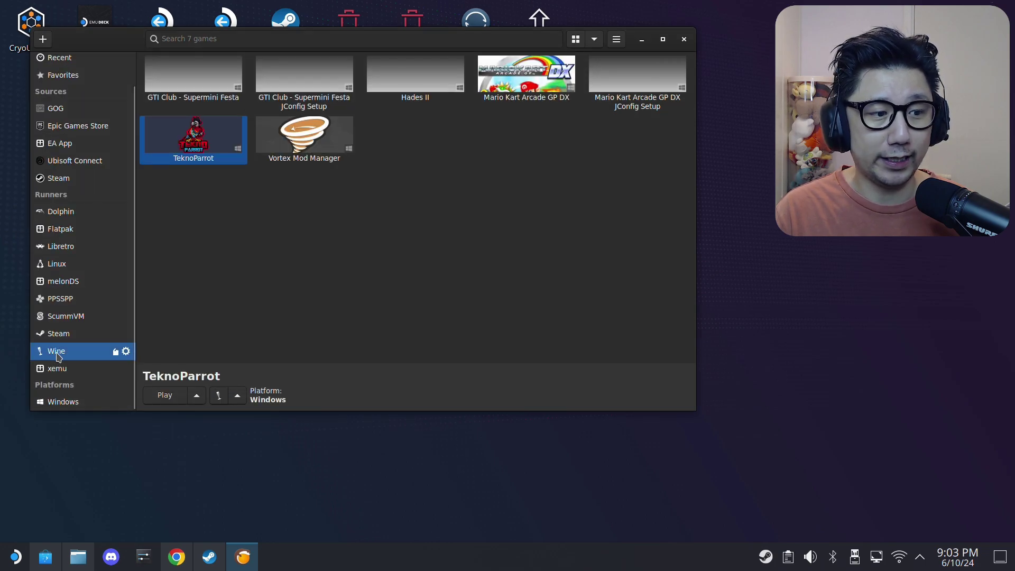
pyautogui.click(116, 352)
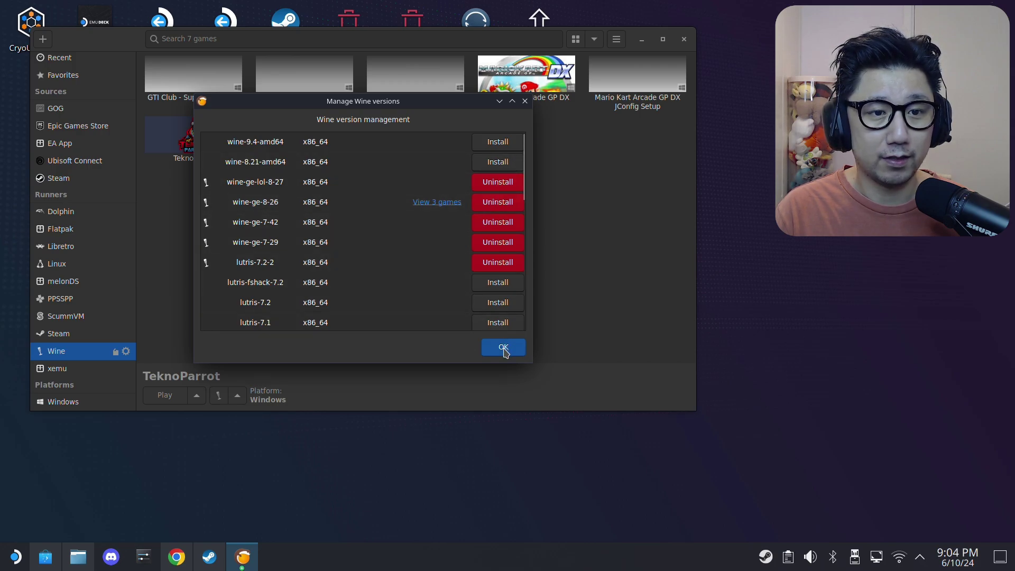
pyautogui.click(525, 101)
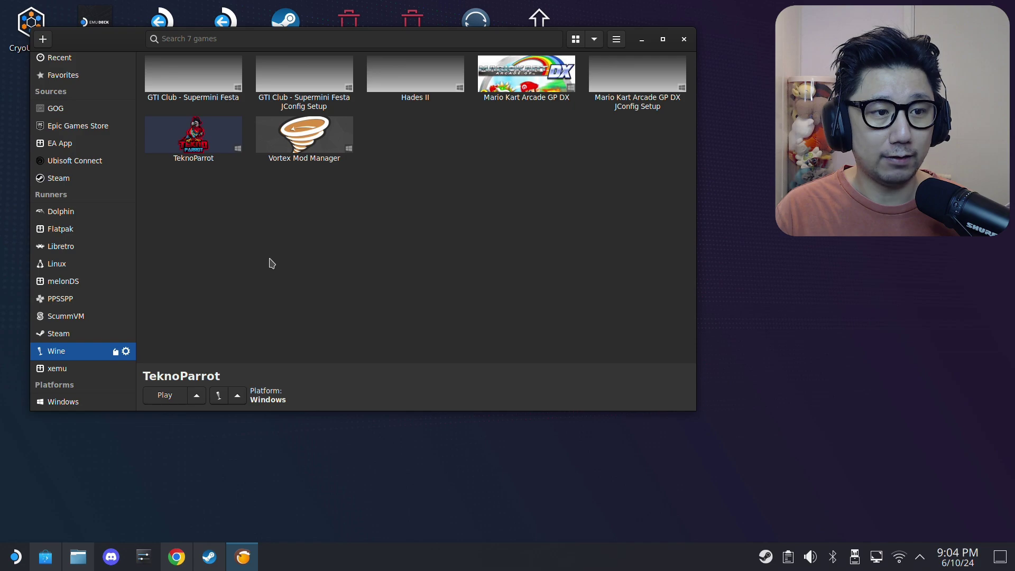
# Launch TeknoParrot from Lutris, agree to add a game, look through its list of supported games, and close TeknoParrot
pyautogui.click(211, 140)
pyautogui.rightClick(211, 140)
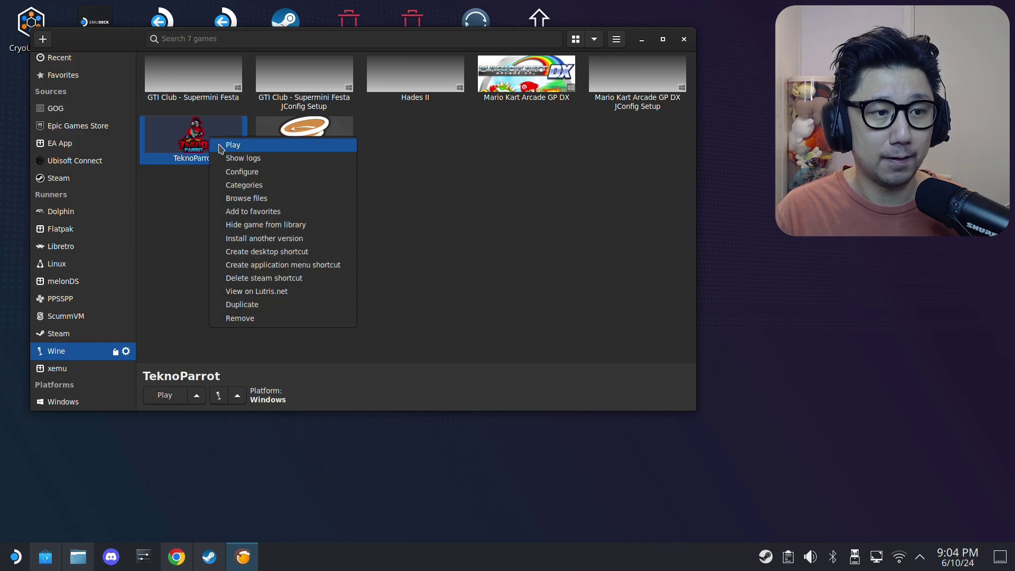
pyautogui.click(222, 146)
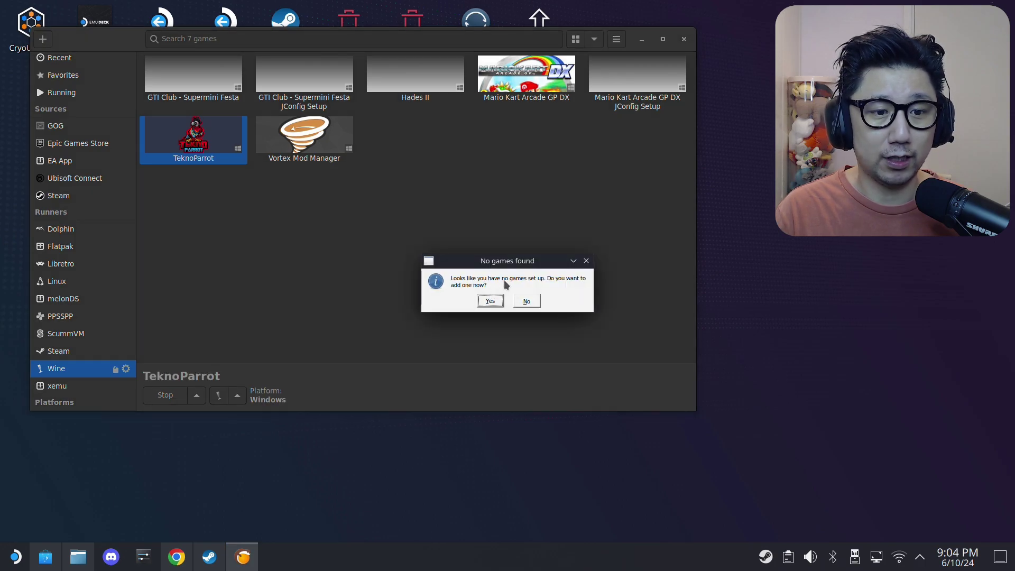
pyautogui.click(490, 301)
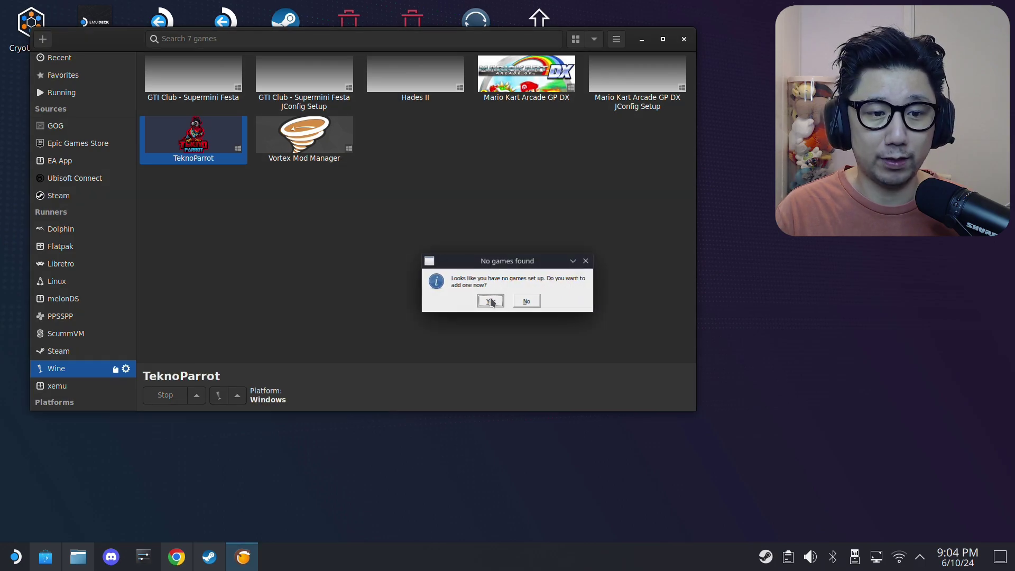
pyautogui.moveTo(549, 197); pyautogui.dragTo(539, 280)
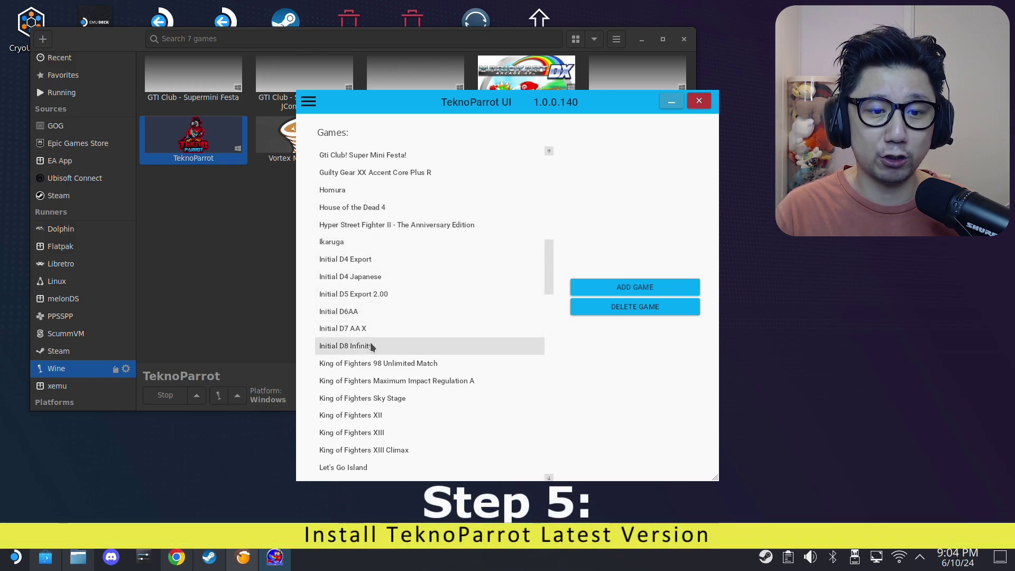
pyautogui.moveTo(548, 281); pyautogui.dragTo(562, 154)
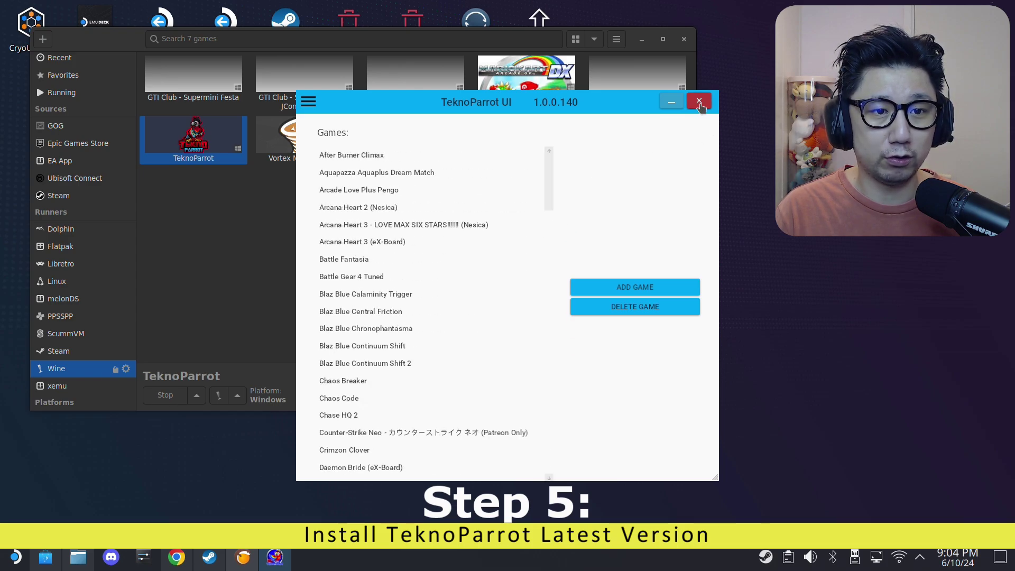
pyautogui.click(699, 101)
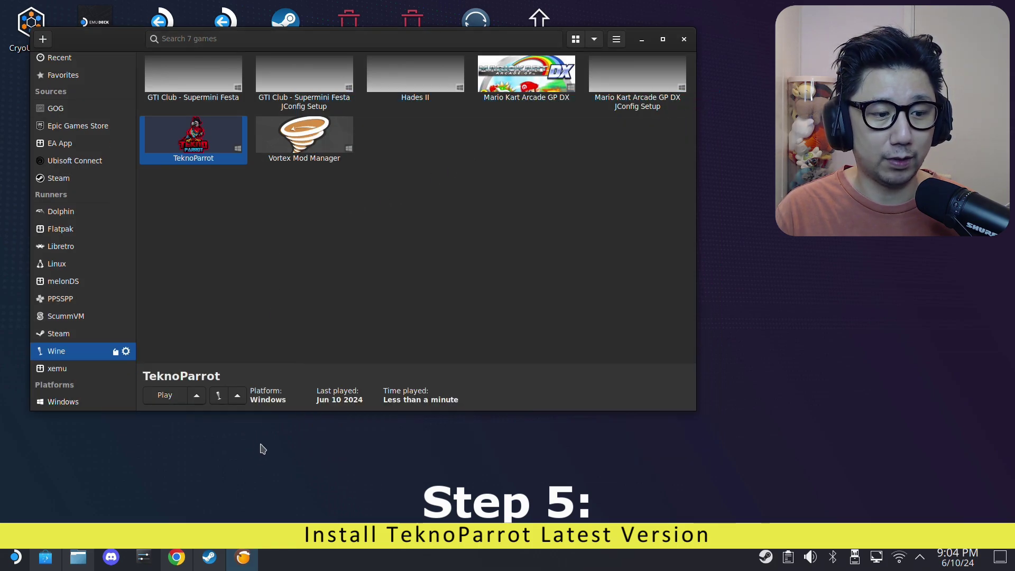
# Switch to Chrome to view the TeknoParrot Download page and recent download history, and close the mistakenly opened Discord window
pyautogui.click(175, 559)
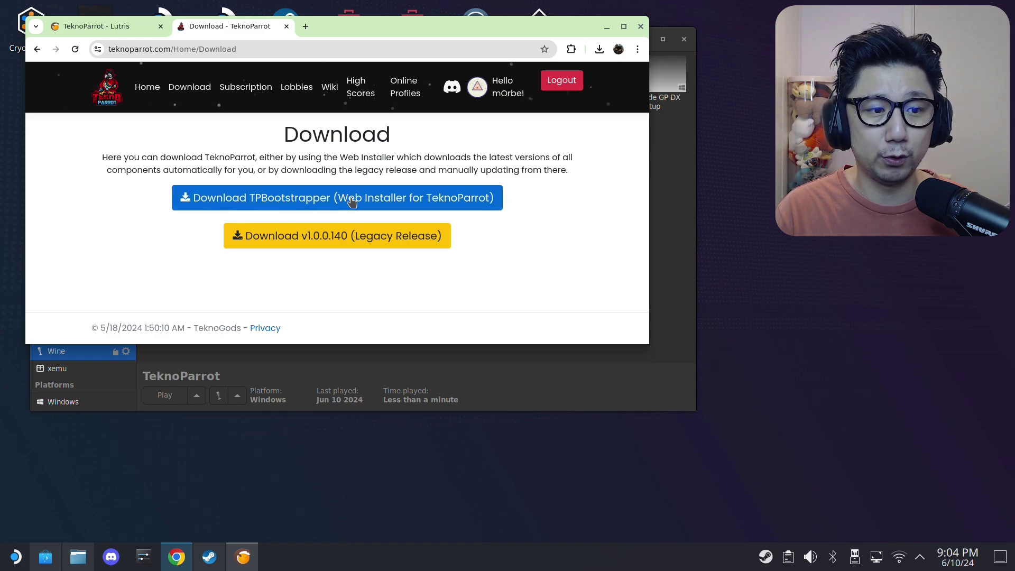
pyautogui.click(600, 50)
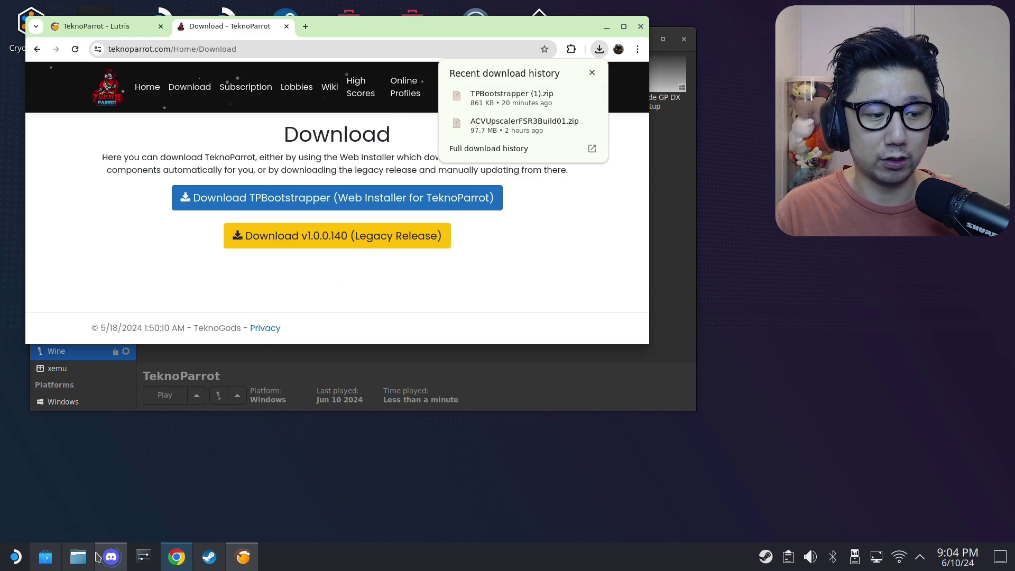
pyautogui.click(79, 557)
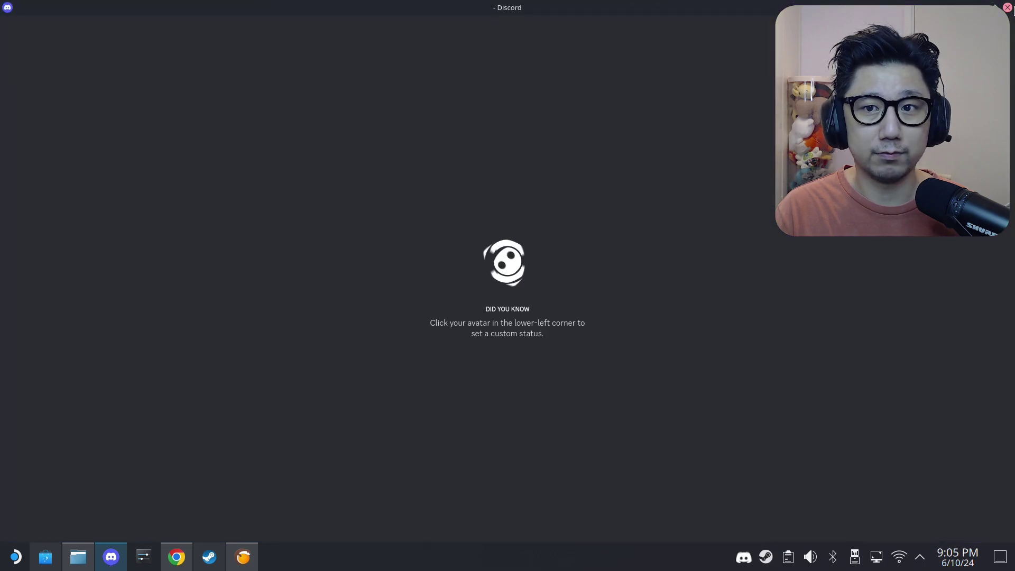
pyautogui.click(1008, 8)
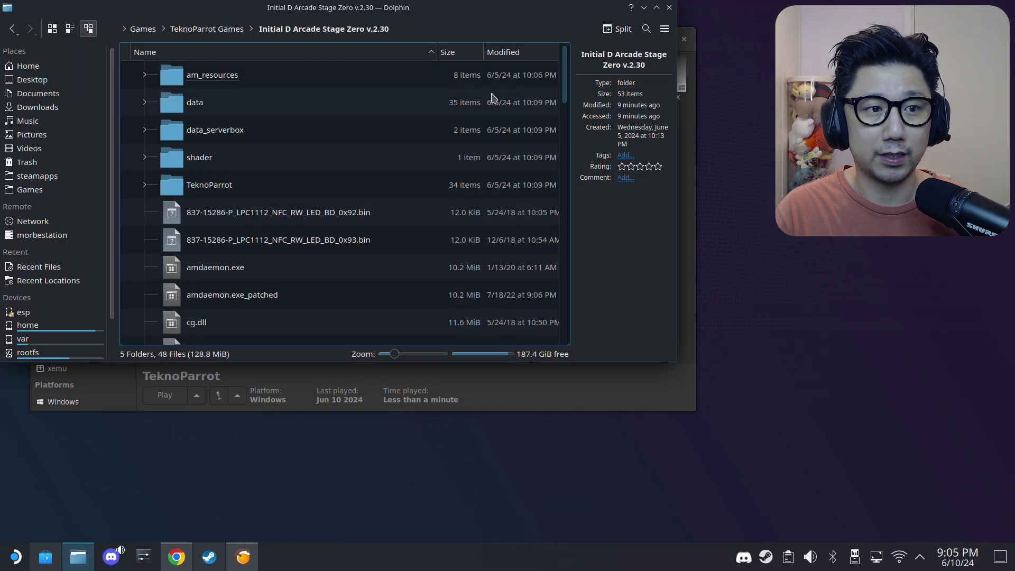
# In the file manager, open the TPBootstrapper folder in Downloads and add TPBootstrapper.exe to Steam
pyautogui.click(33, 107)
pyautogui.scroll(-2, 317, 284)
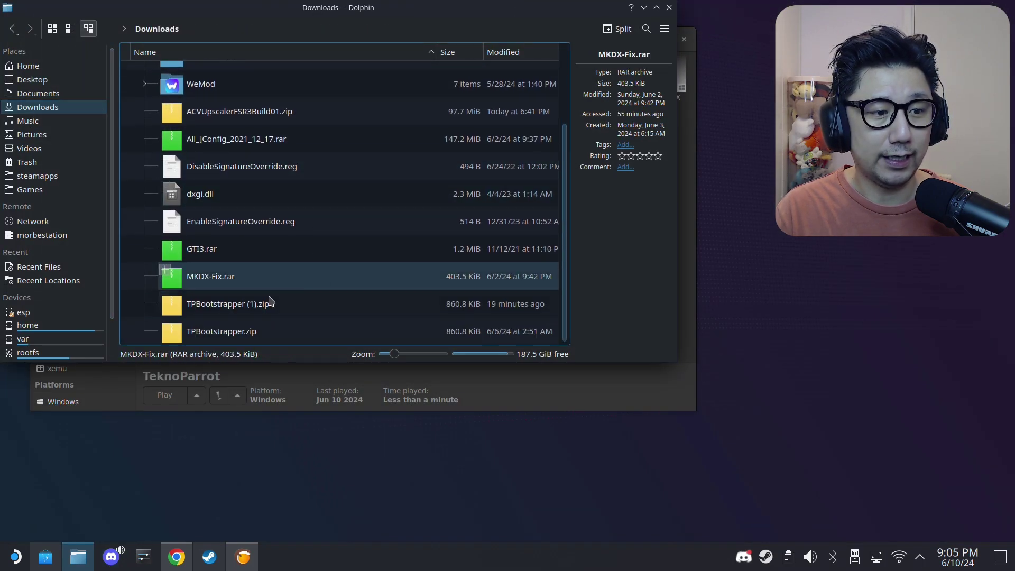
pyautogui.click(223, 333)
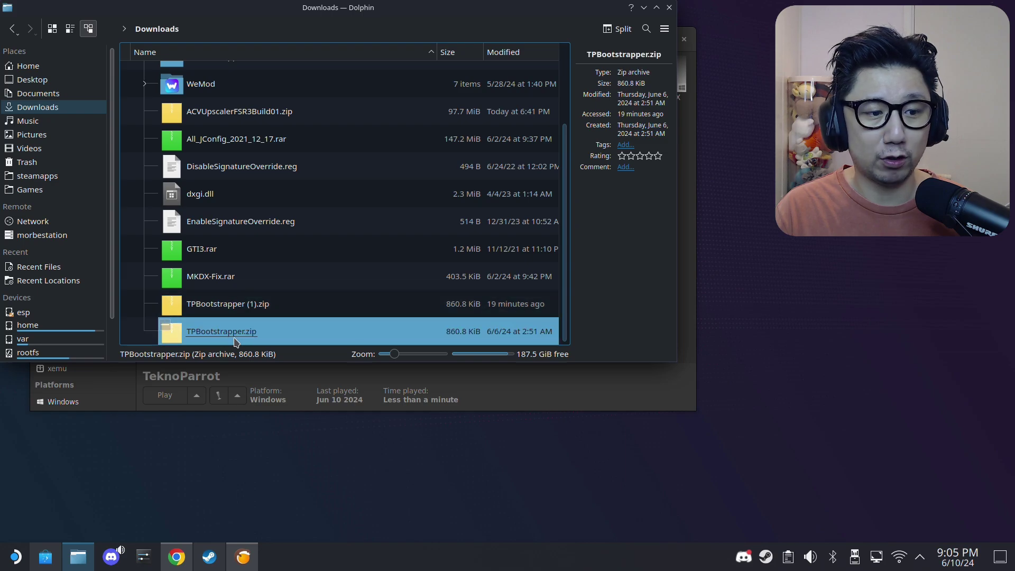
pyautogui.scroll(3, 222, 238)
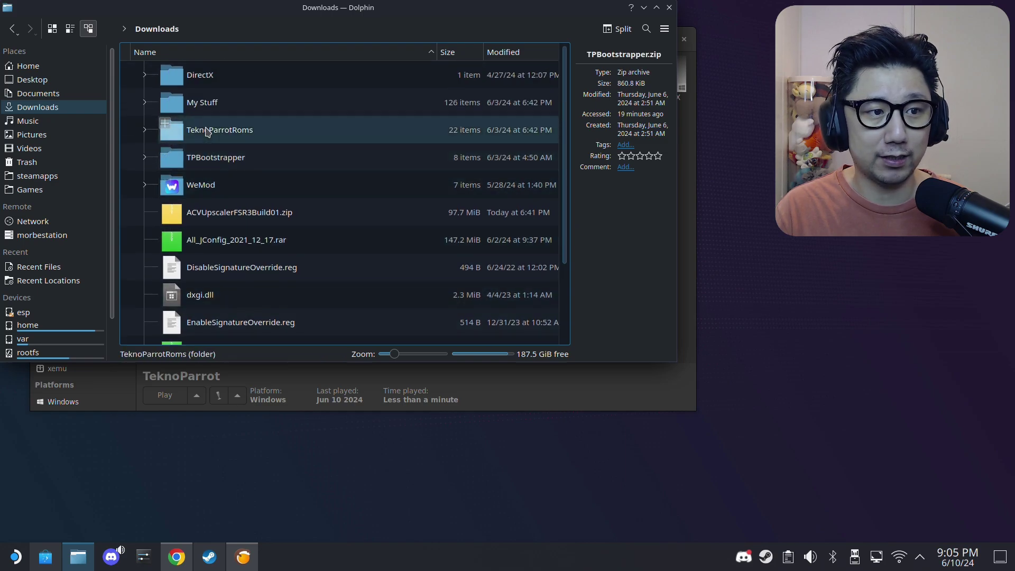
pyautogui.click(227, 162)
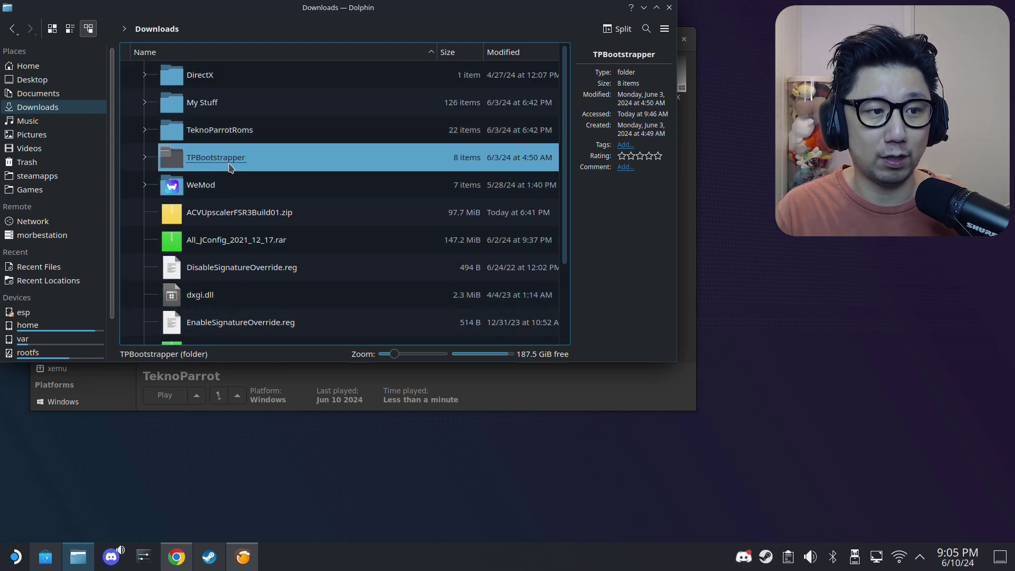
pyautogui.doubleClick(230, 167)
pyautogui.click(217, 220)
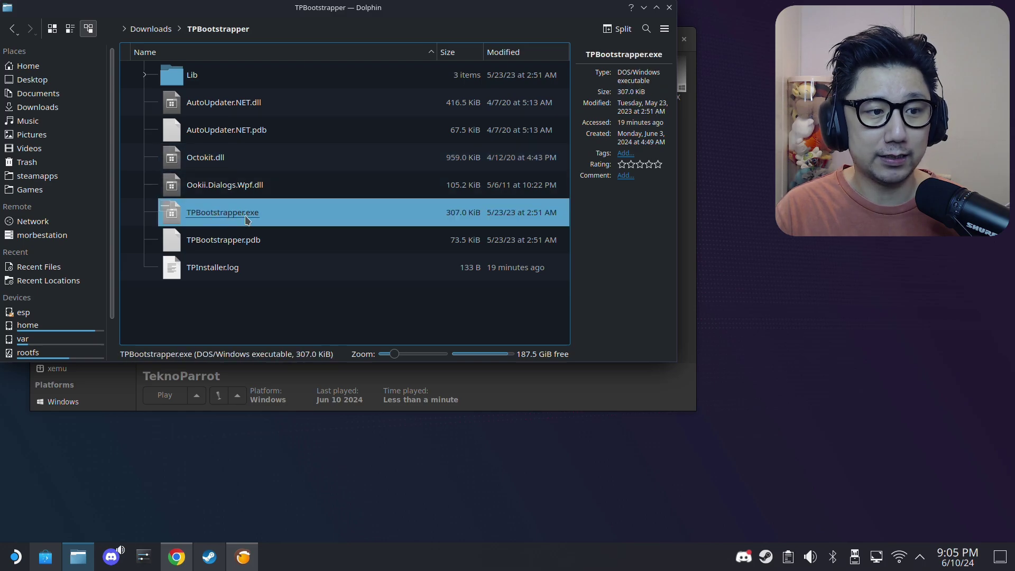
pyautogui.rightClick(230, 219)
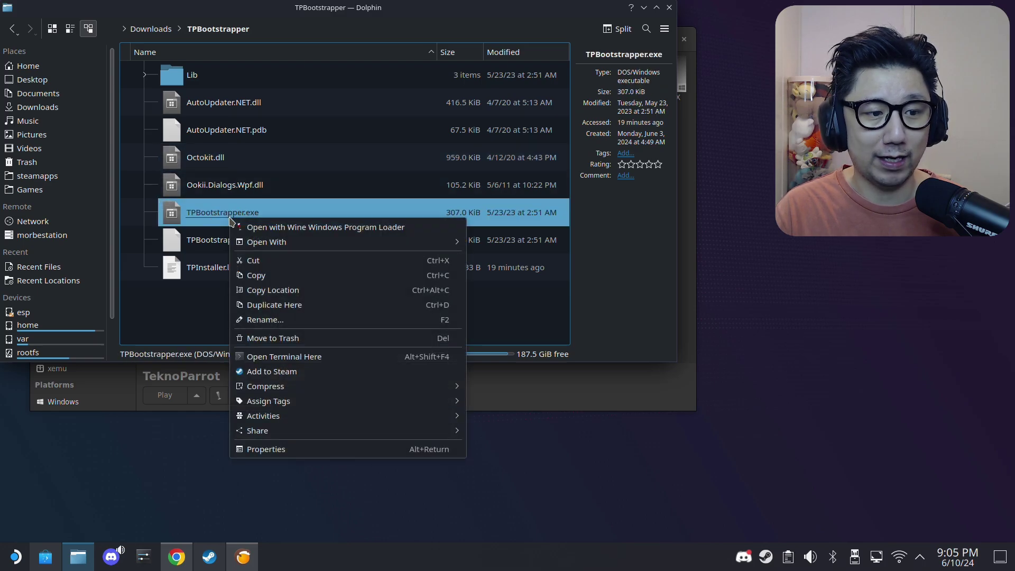
pyautogui.click(281, 377)
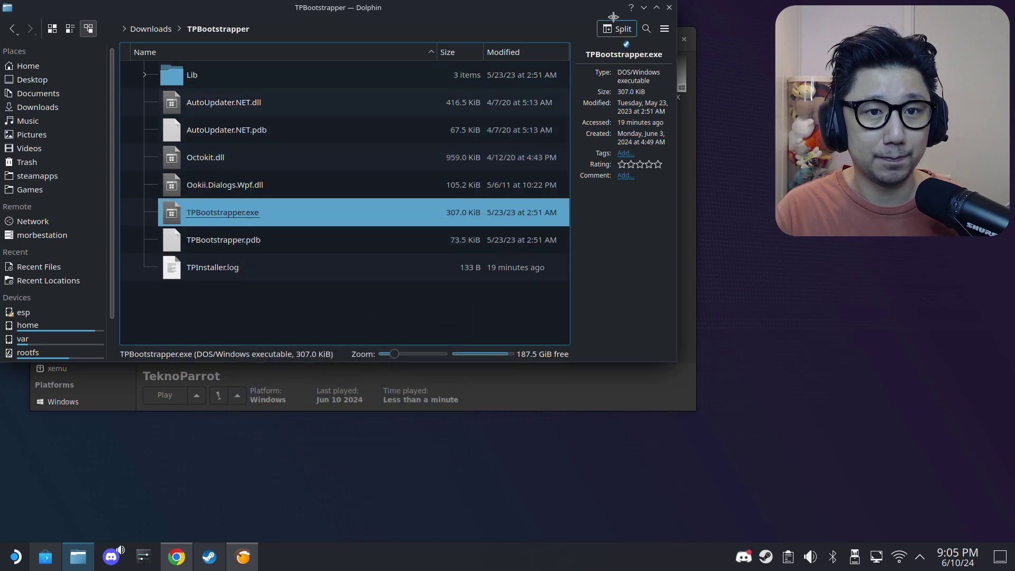
# Minimize the open windows, cancel the leftover TeknoParrot configuration dialog, and switch to Steam
pyautogui.click(643, 10)
pyautogui.click(615, 24)
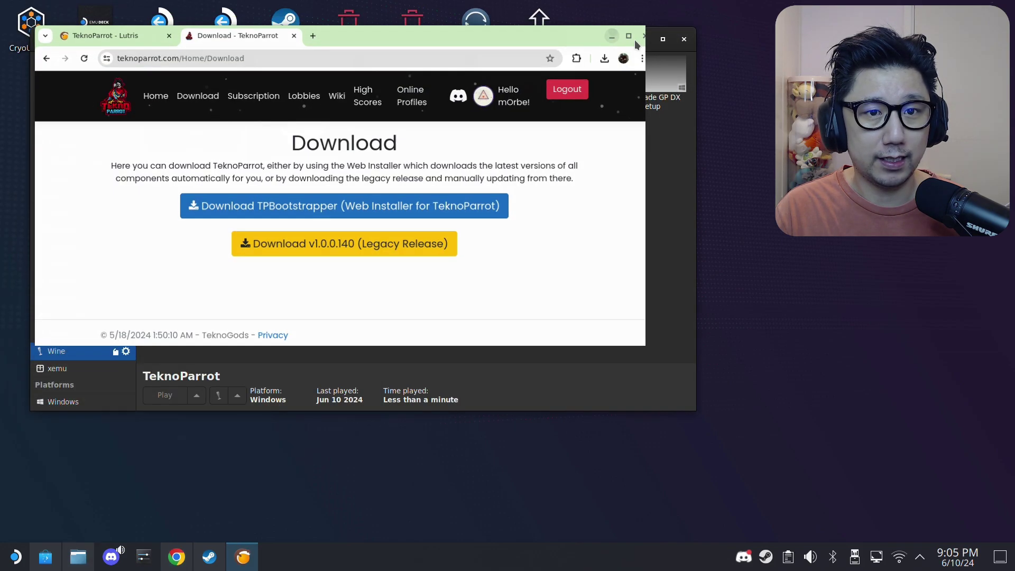
pyautogui.click(642, 41)
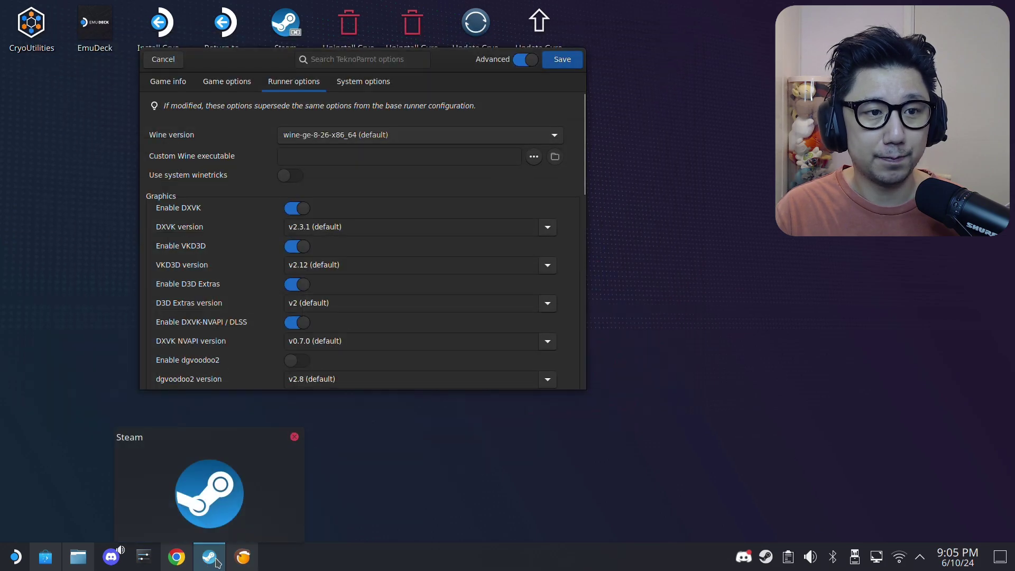
pyautogui.click(164, 59)
pyautogui.click(209, 557)
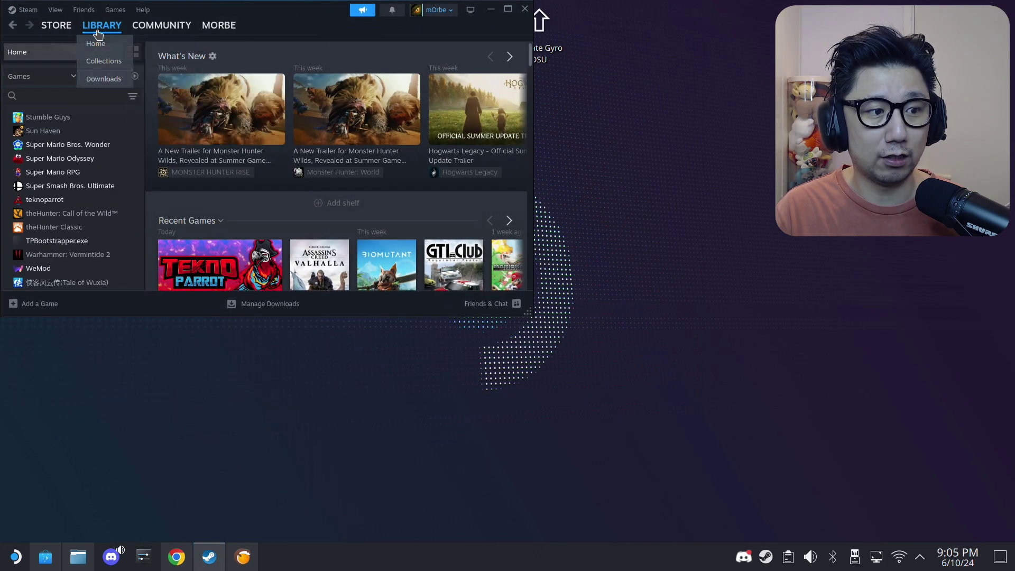
# Force TPBootstrapper.exe in the Steam library to use Proton Experimental as its compatibility tool, and launch it
pyautogui.click(55, 243)
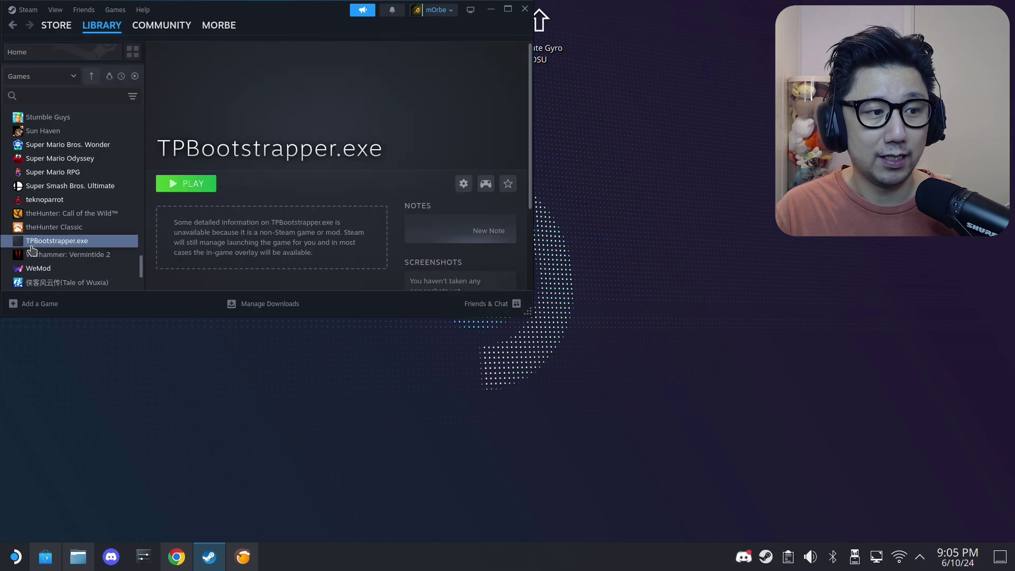
pyautogui.click(464, 185)
pyautogui.click(474, 256)
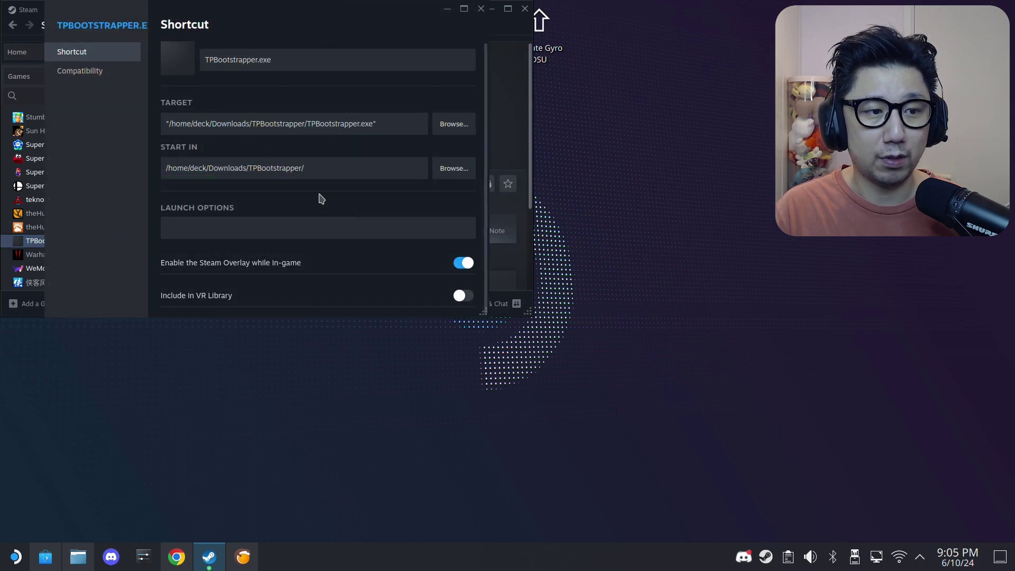
pyautogui.click(106, 72)
pyautogui.click(309, 56)
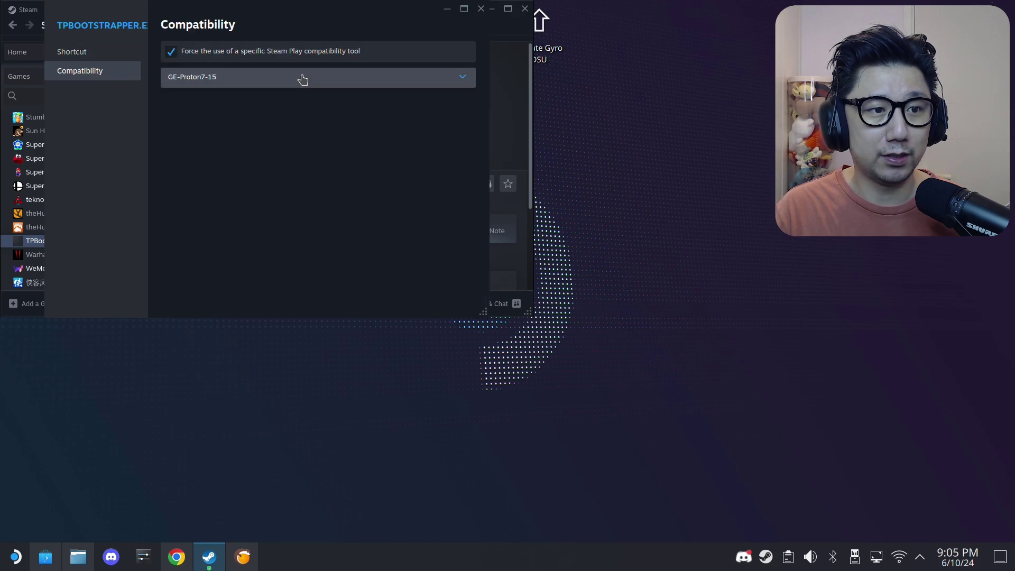
pyautogui.click(303, 80)
pyautogui.click(225, 306)
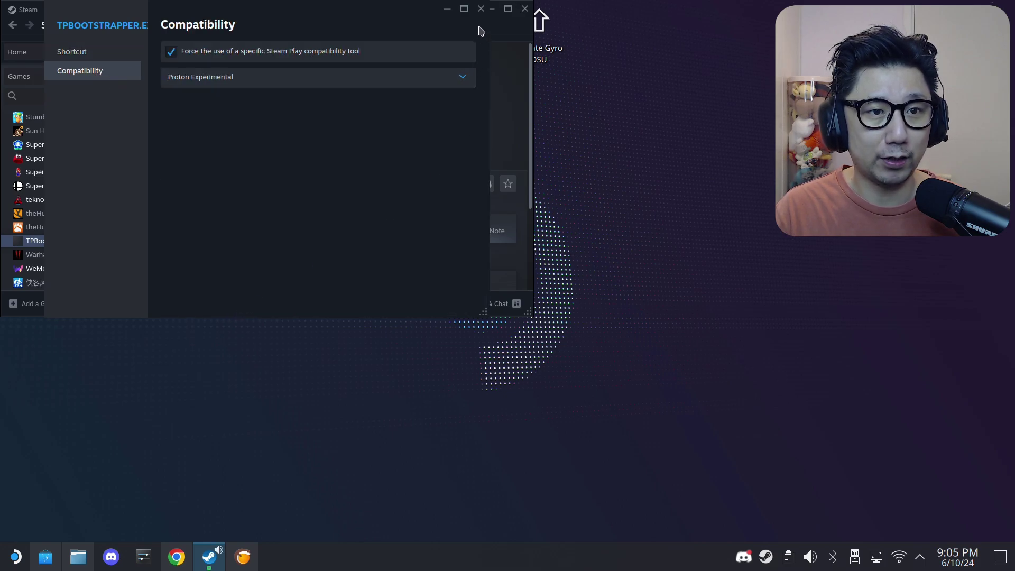
pyautogui.click(481, 9)
pyautogui.click(193, 191)
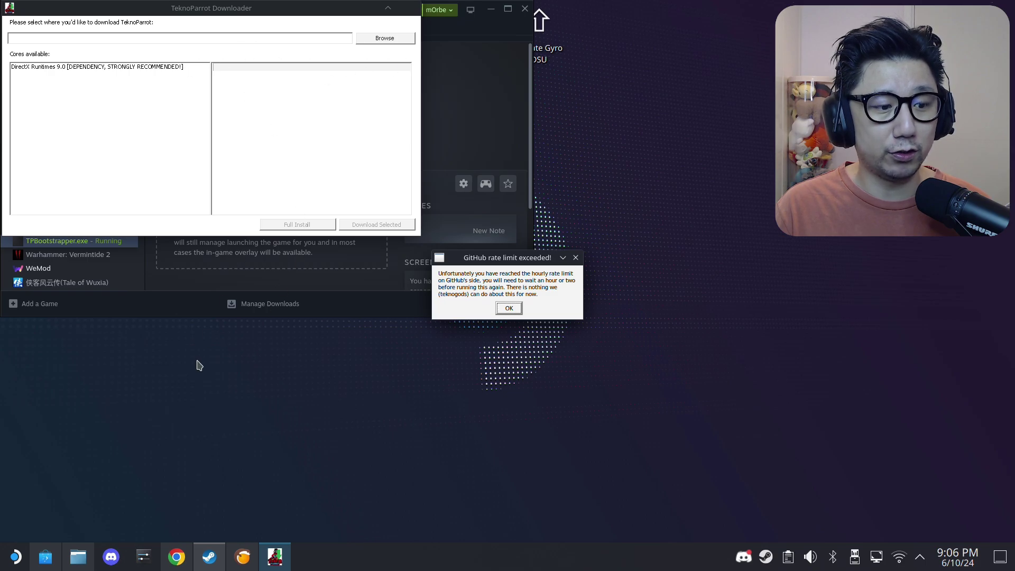
# Switch to the file manager and open the drive_c folder inside Games/teknoparrot
pyautogui.click(83, 554)
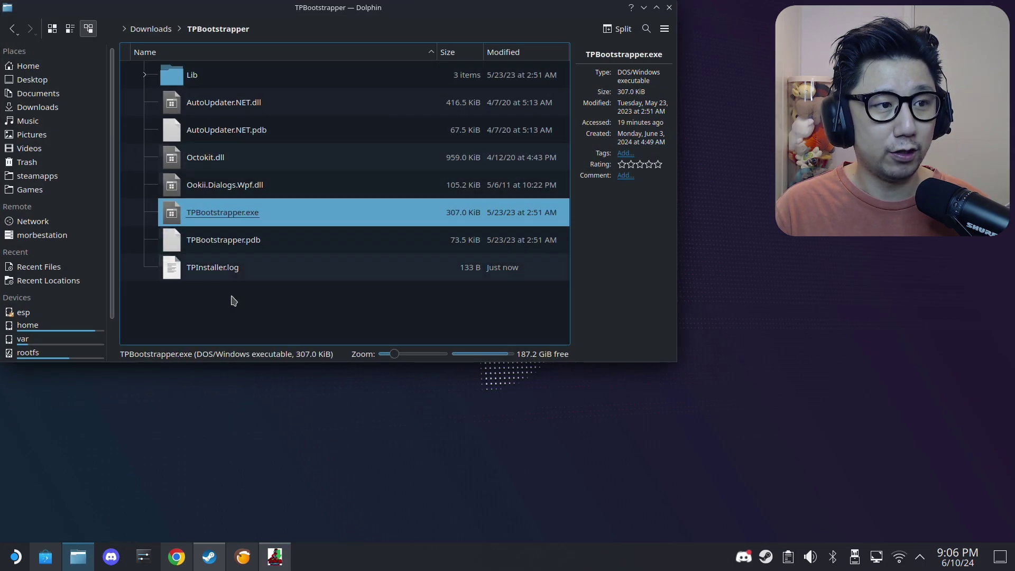
pyautogui.click(235, 332)
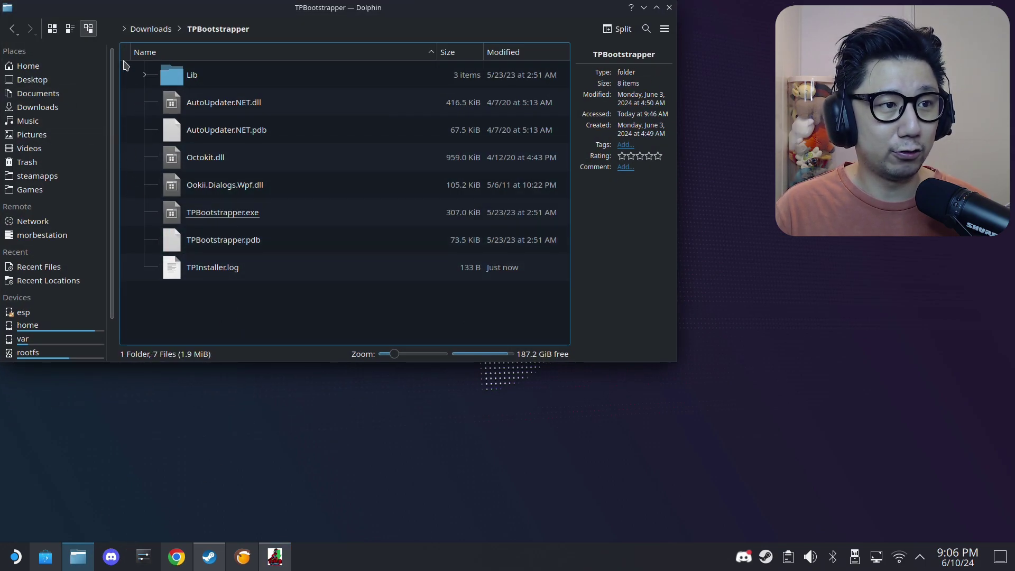
pyautogui.click(39, 189)
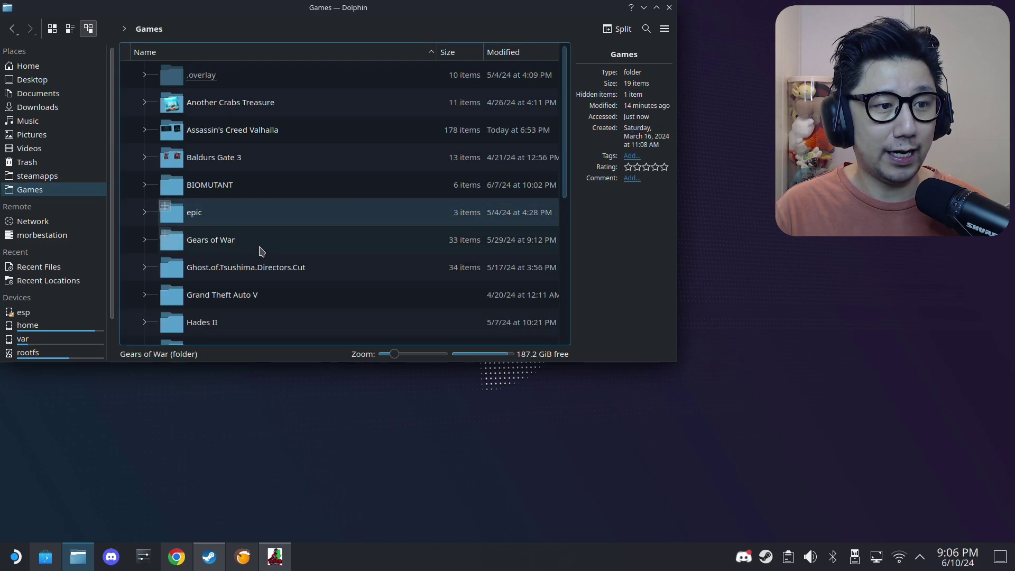
pyautogui.scroll(-5, 262, 251)
pyautogui.click(225, 197)
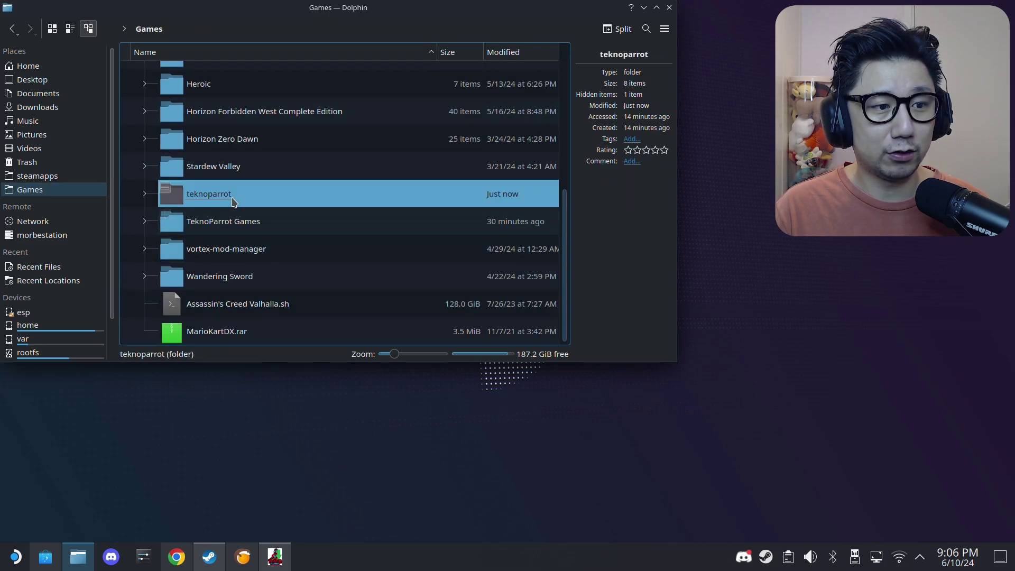
pyautogui.doubleClick(226, 202)
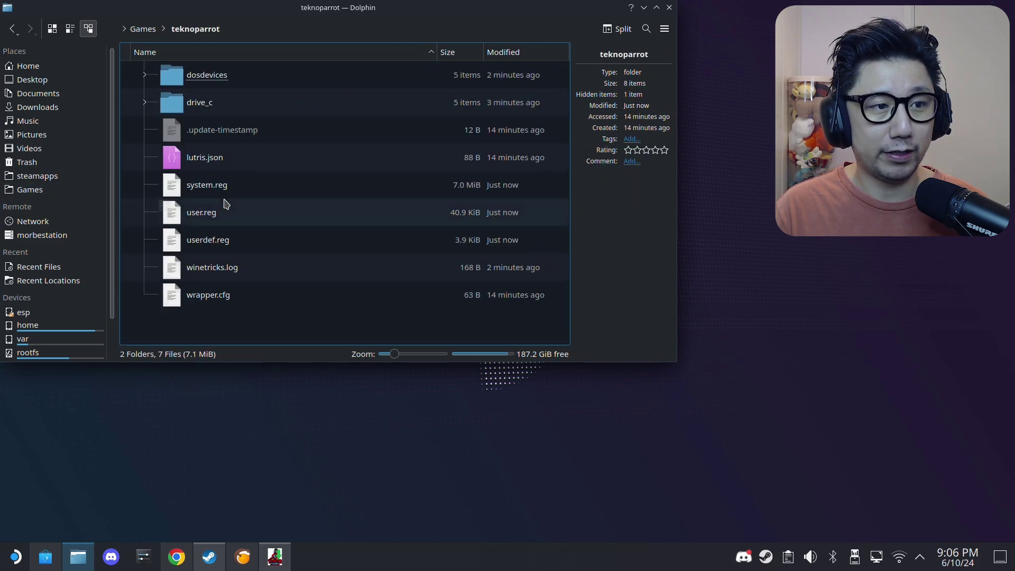
pyautogui.click(222, 104)
pyautogui.doubleClick(223, 105)
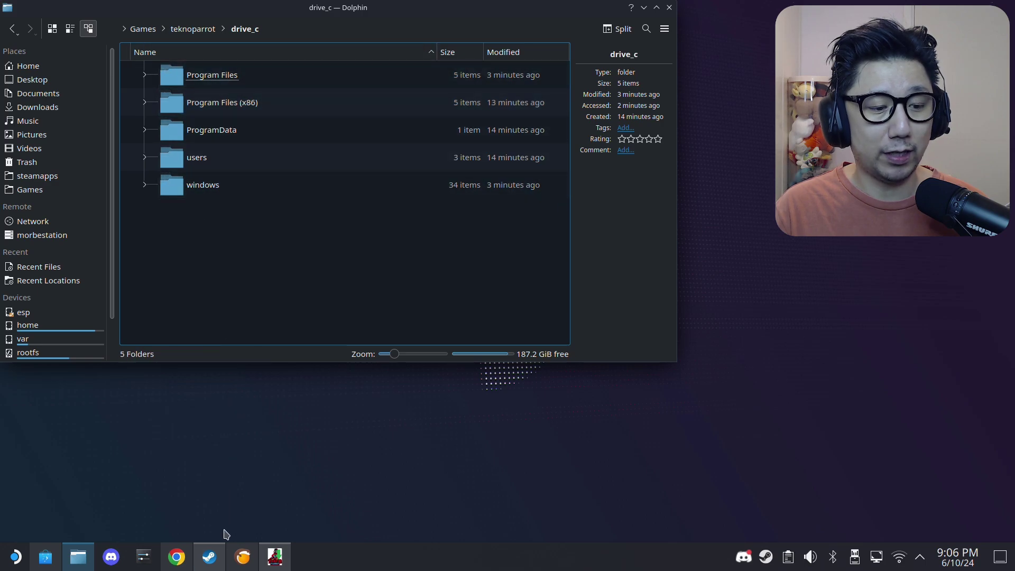
# Switch to Lutris and open TeknoParrot's configuration to check its installation directory
pyautogui.click(242, 557)
pyautogui.rightClick(220, 154)
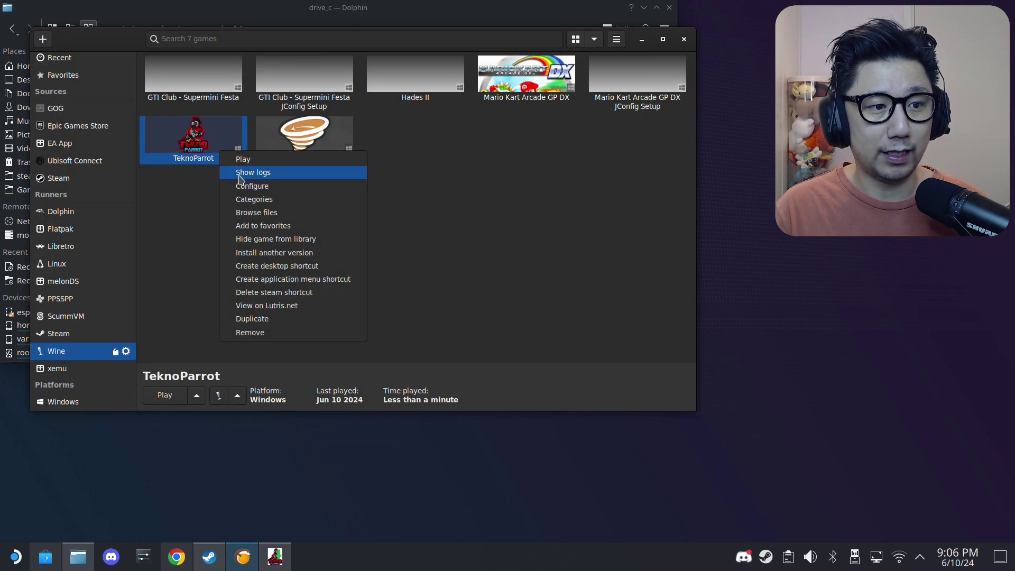
pyautogui.click(244, 183)
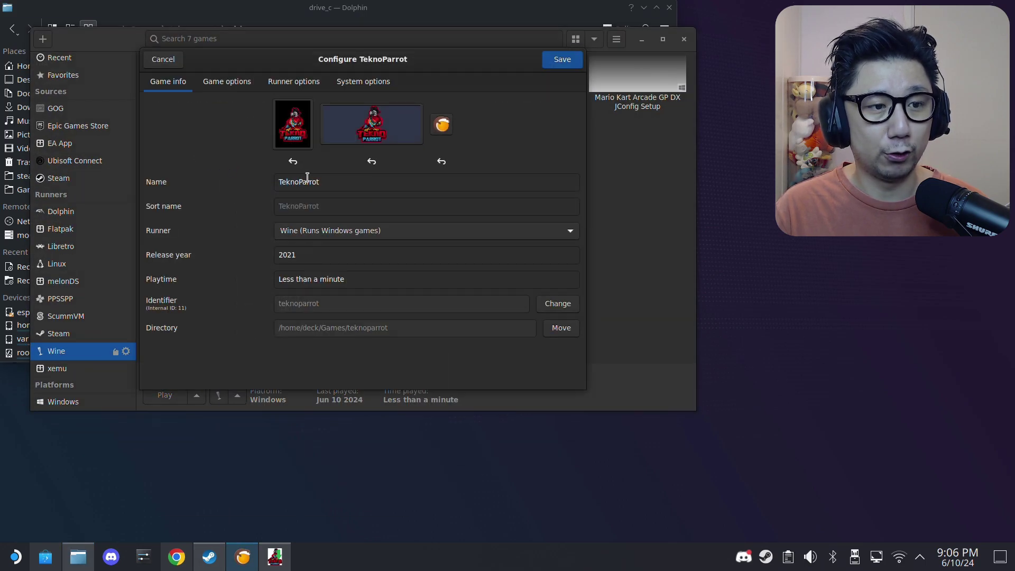
# Switch to the file manager, create a folder named TeknoParrot Latest inside teknoparrot's drive_c folder, and close the window
pyautogui.click(78, 558)
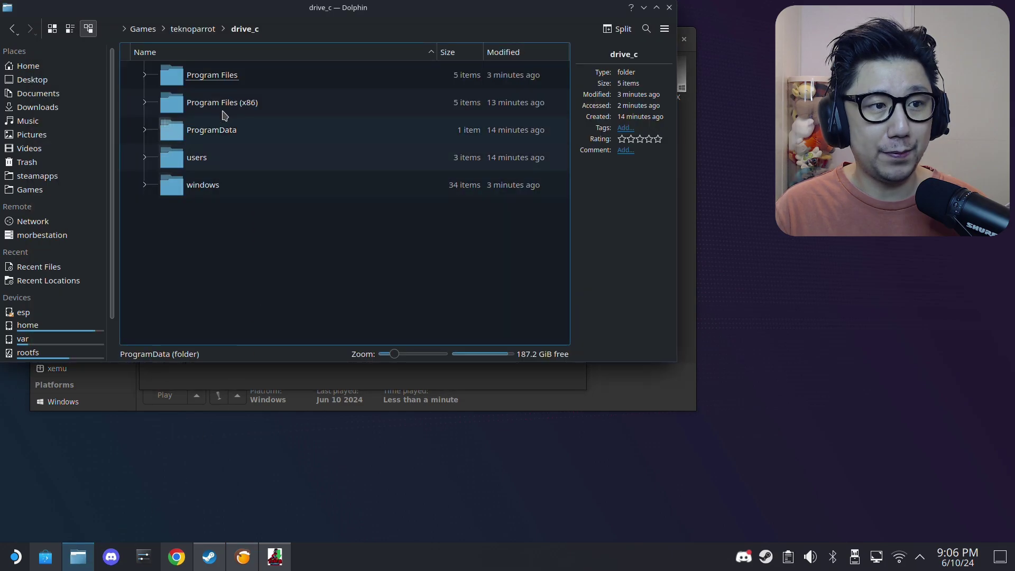
pyautogui.rightClick(241, 227)
pyautogui.moveTo(275, 234)
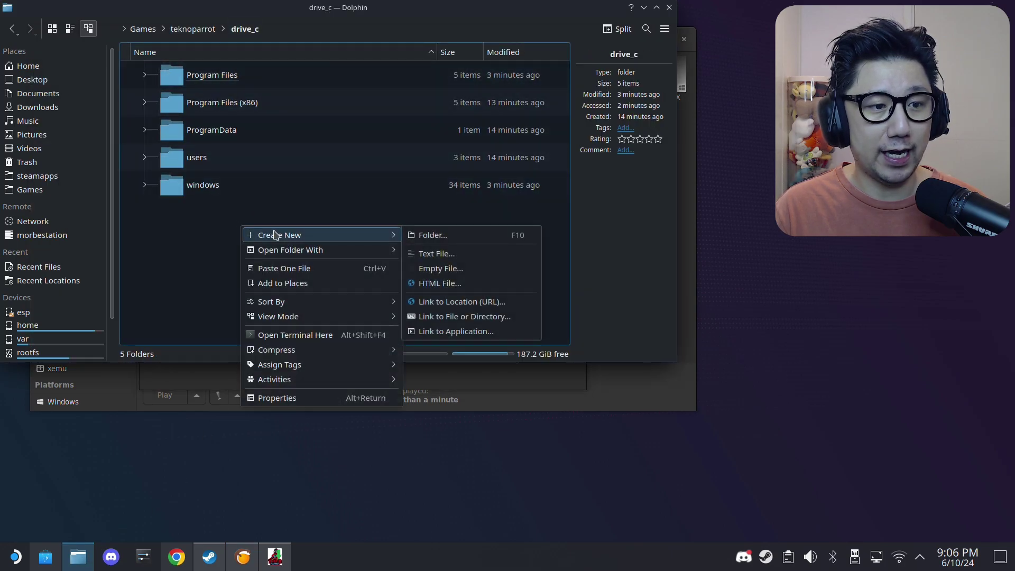
pyautogui.click(446, 241)
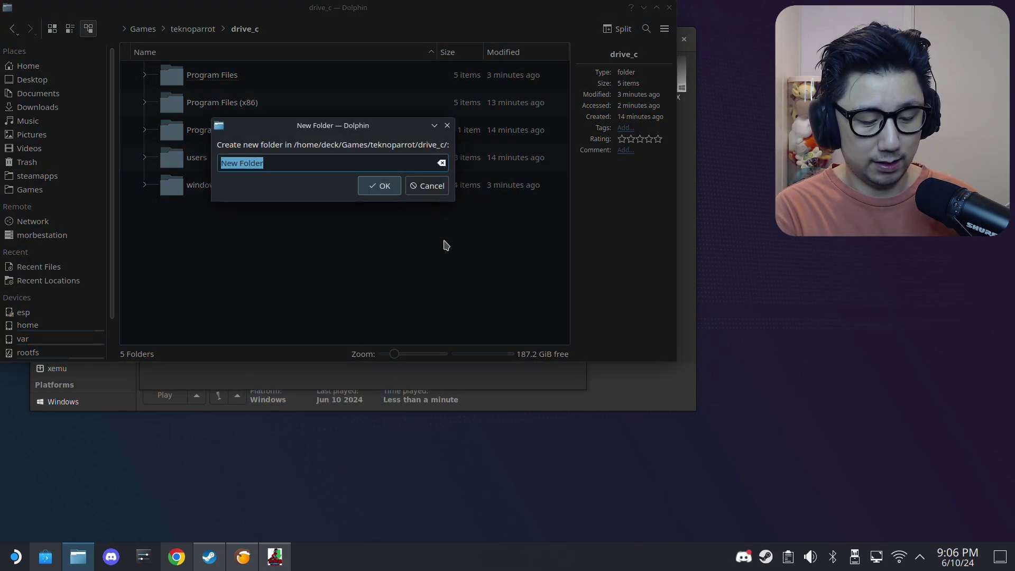
pyautogui.write('Teknop')
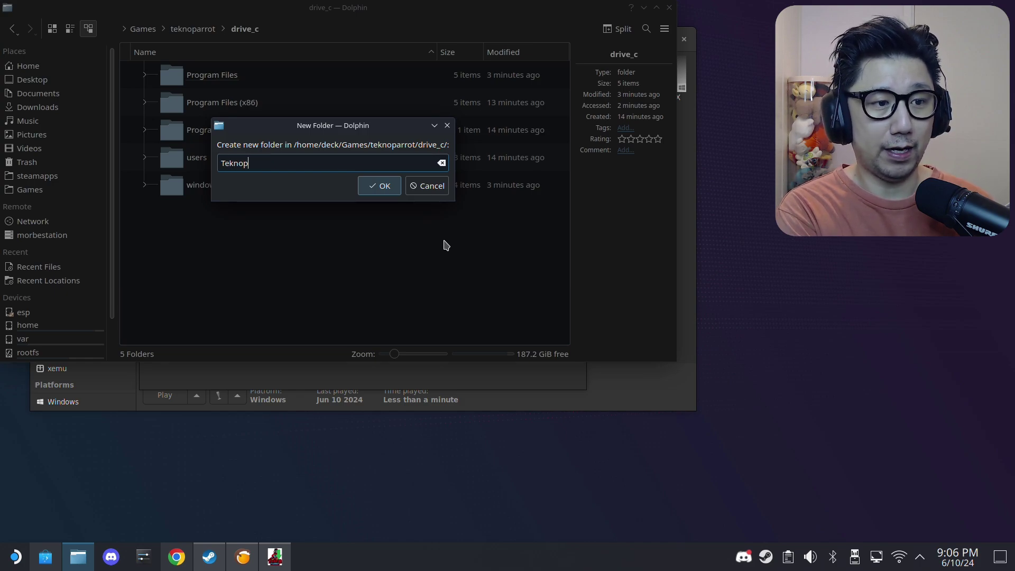
pyautogui.press('BackSpace')
pyautogui.press('BackSpace')
pyautogui.press('BackSpace')
pyautogui.press('BackSpace')
pyautogui.write('Par')
pyautogui.press('BackSpace')
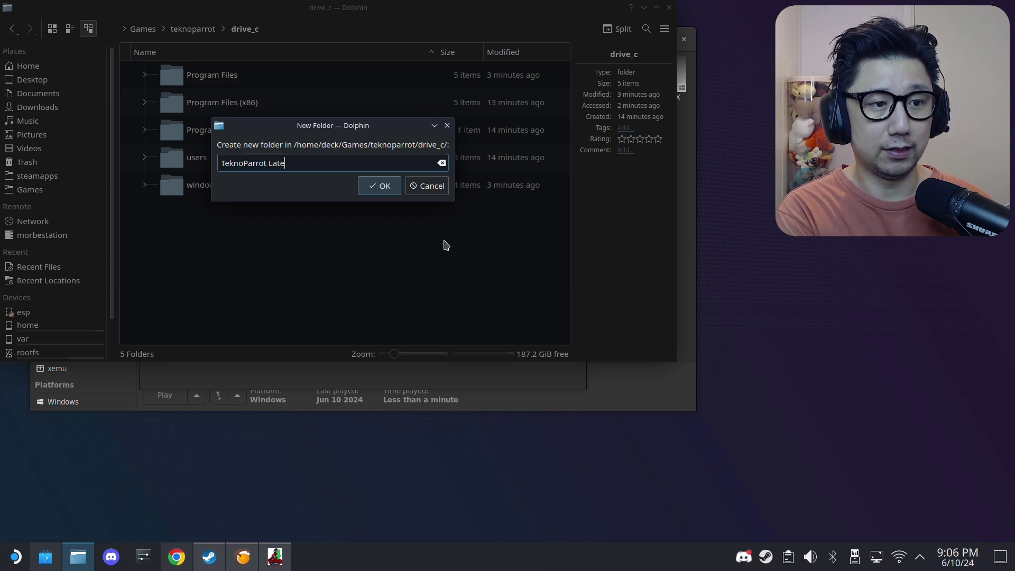
pyautogui.click(396, 189)
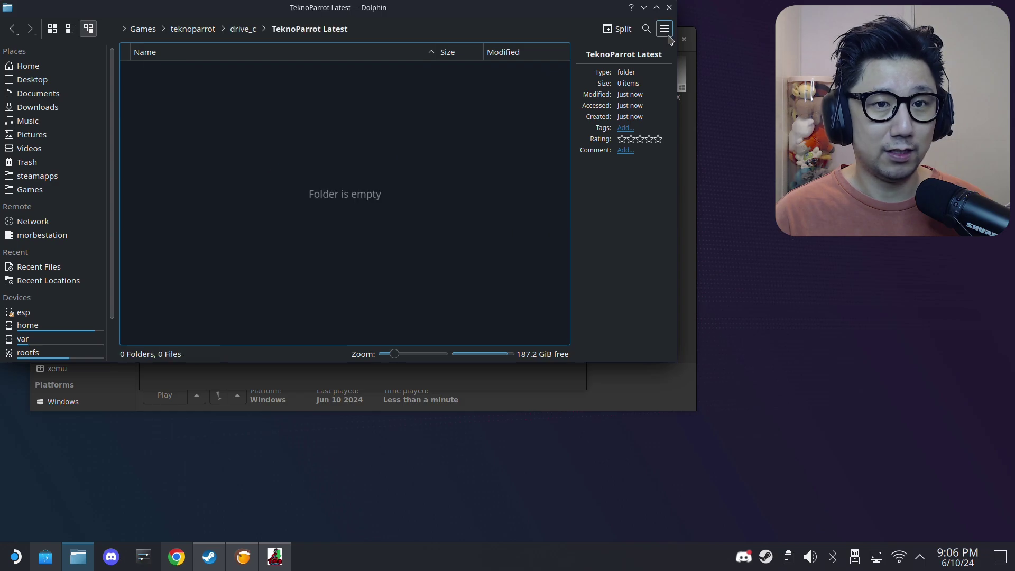
pyautogui.click(670, 8)
# Open the TeknoParrot Latest folder in drive_c, look through its installed files, and close the file manager
pyautogui.click(303, 21)
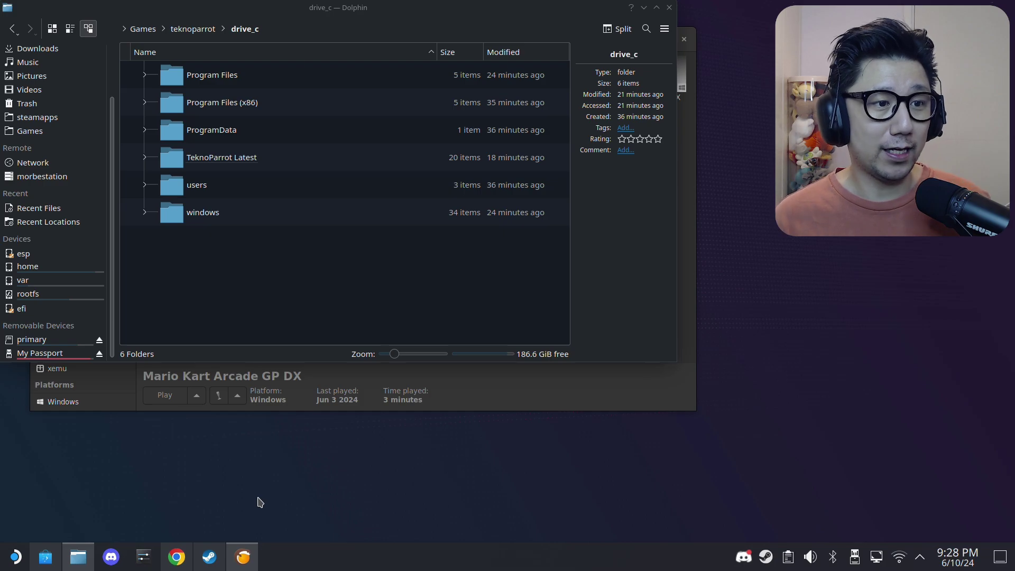
pyautogui.click(229, 167)
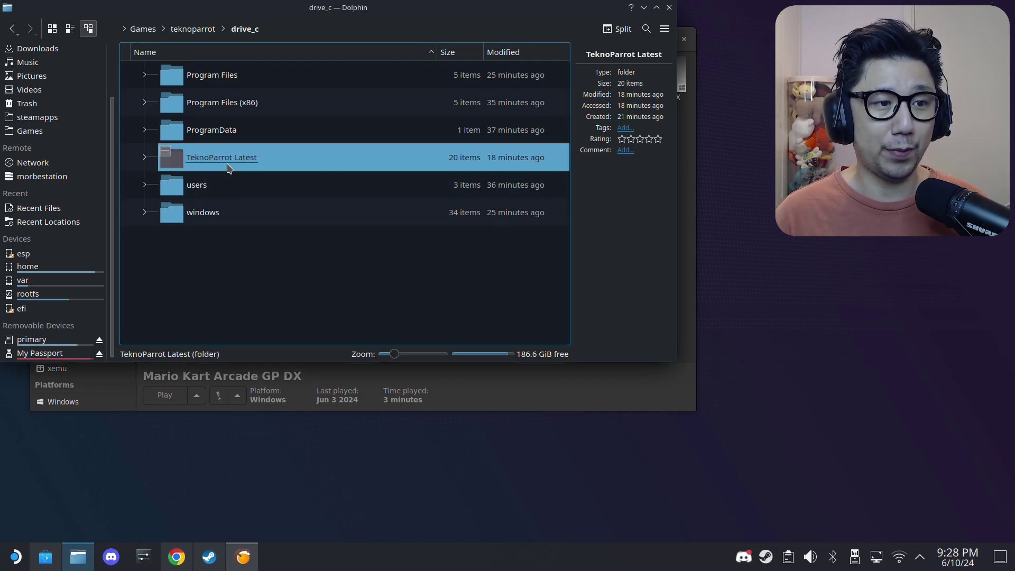
pyautogui.doubleClick(229, 167)
pyautogui.scroll(-5, 390, 245)
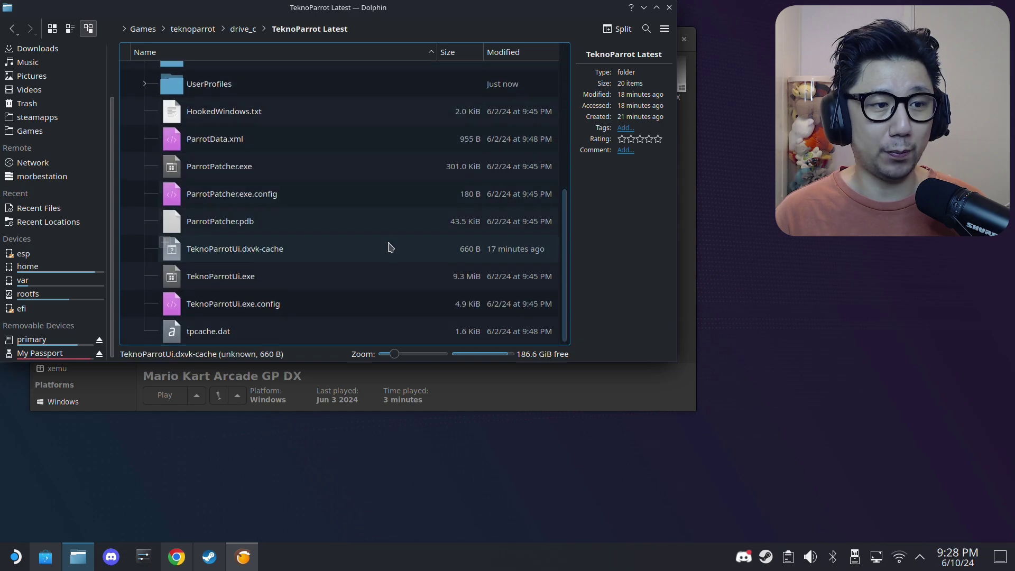
pyautogui.scroll(4, 392, 252)
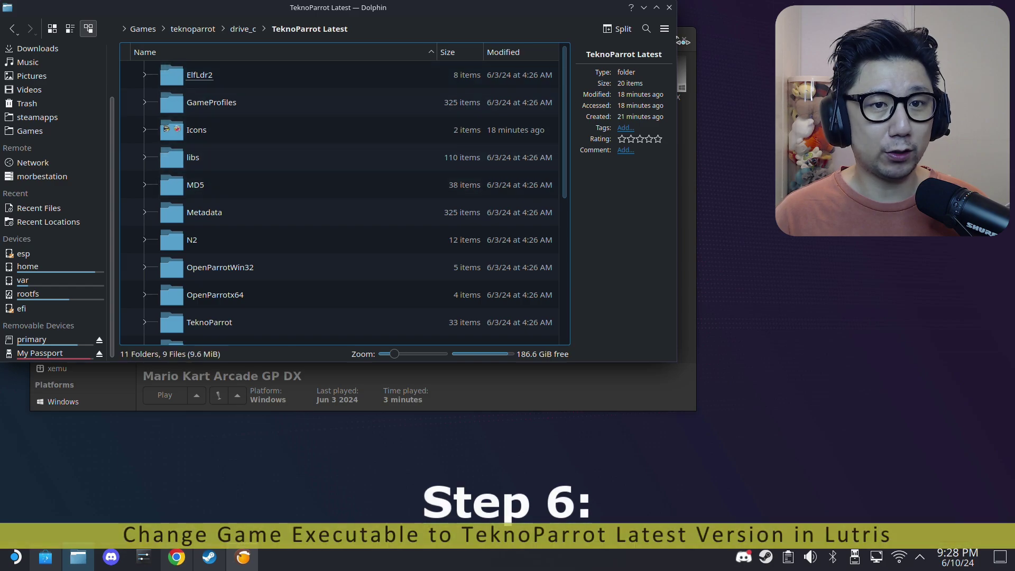
pyautogui.hotkey('ctrl', 'q')
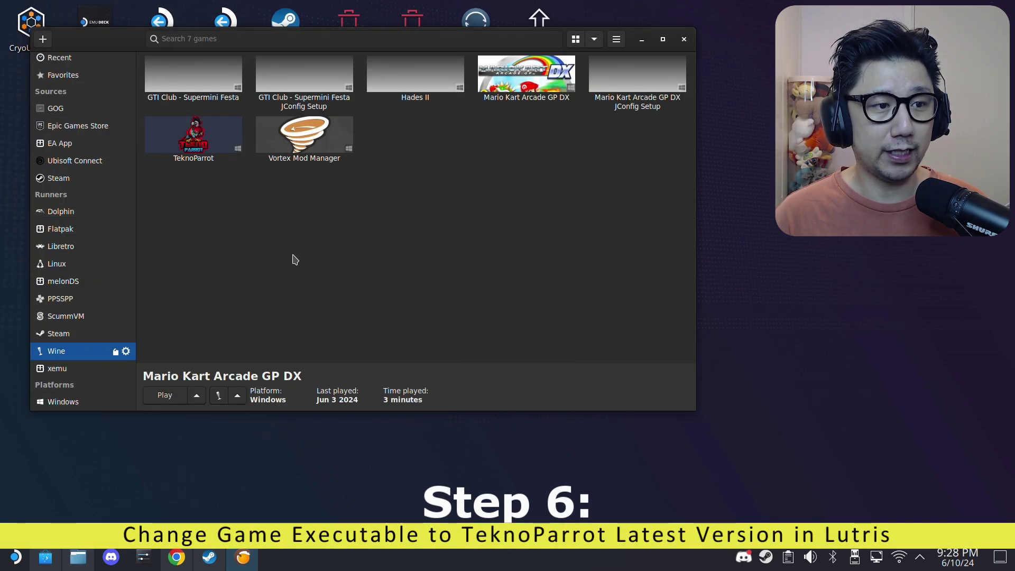
# Open TeknoParrot's configuration in Lutris and check the full executable path in its game options
pyautogui.click(201, 151)
pyautogui.rightClick(200, 150)
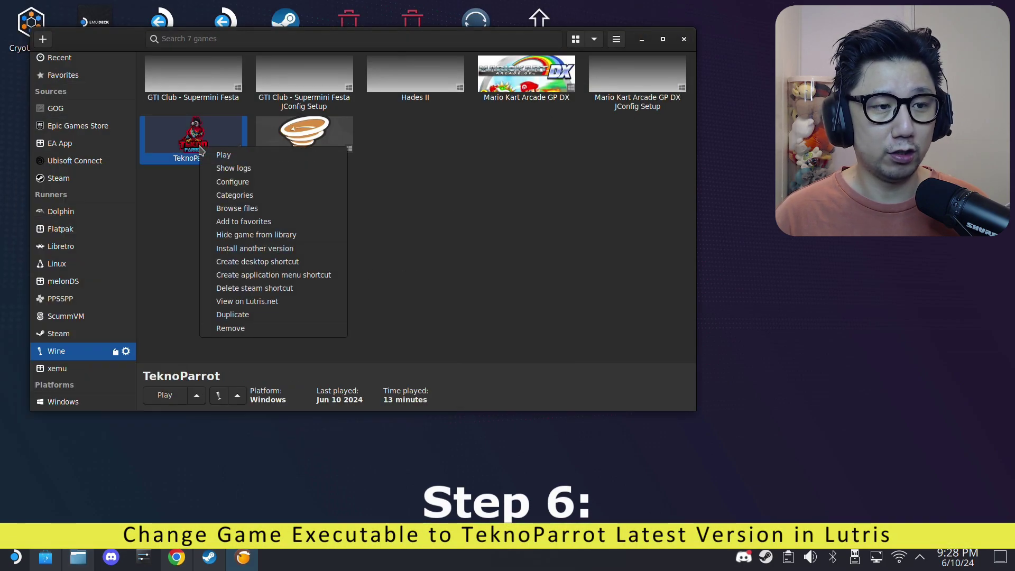
pyautogui.click(230, 183)
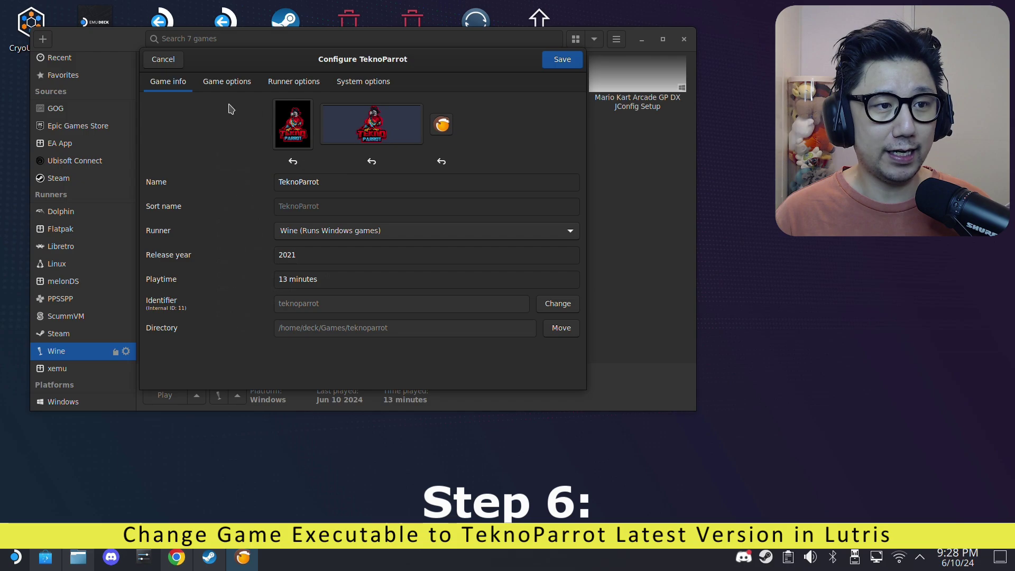
pyautogui.click(236, 84)
pyautogui.moveTo(433, 110); pyautogui.dragTo(593, 114)
pyautogui.click(489, 113)
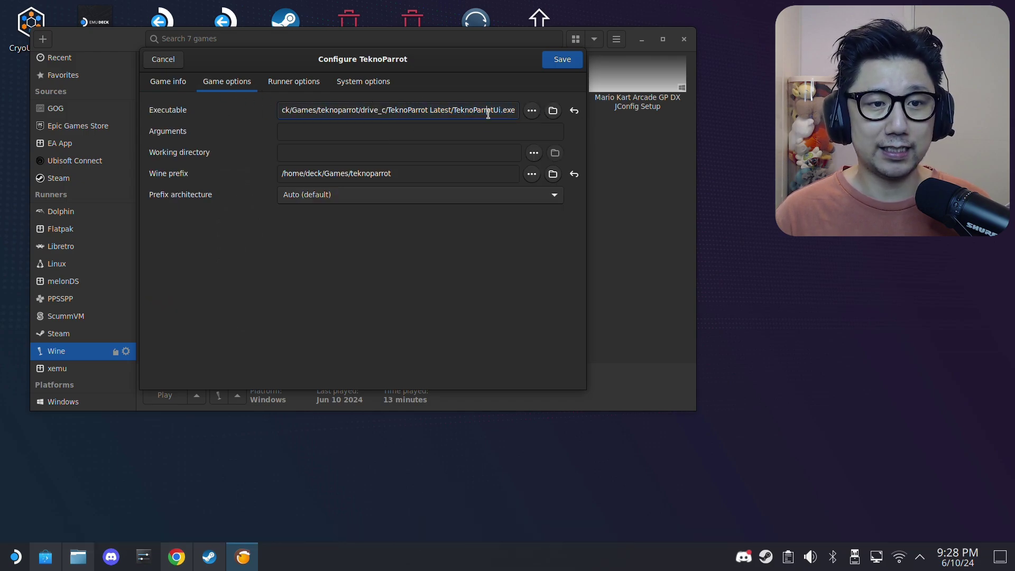
# Set the game executable to TeknoParrotUi.exe from drive_c/TeknoParrot Latest and save the configuration
pyautogui.click(532, 113)
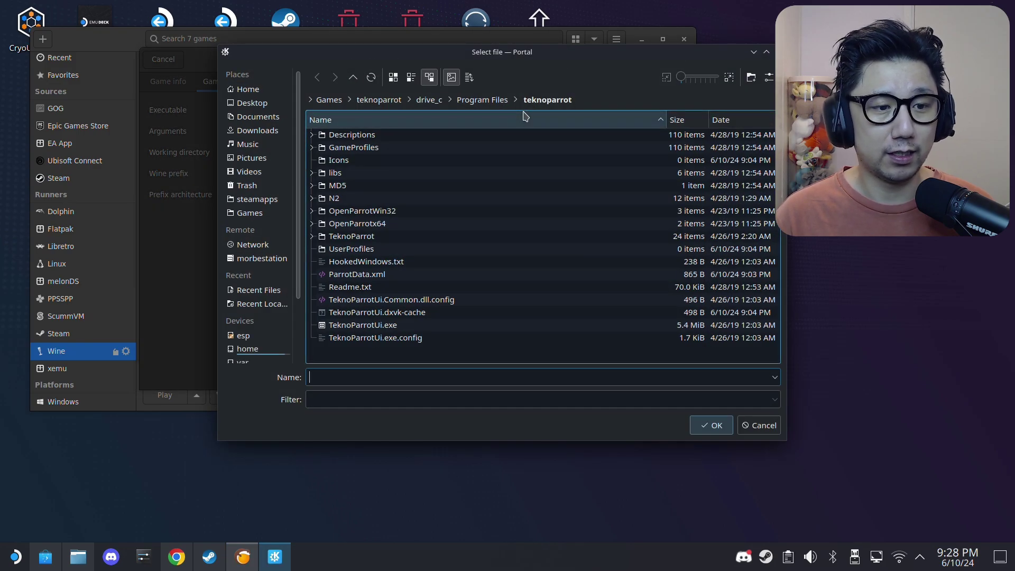
pyautogui.click(380, 100)
pyautogui.click(351, 148)
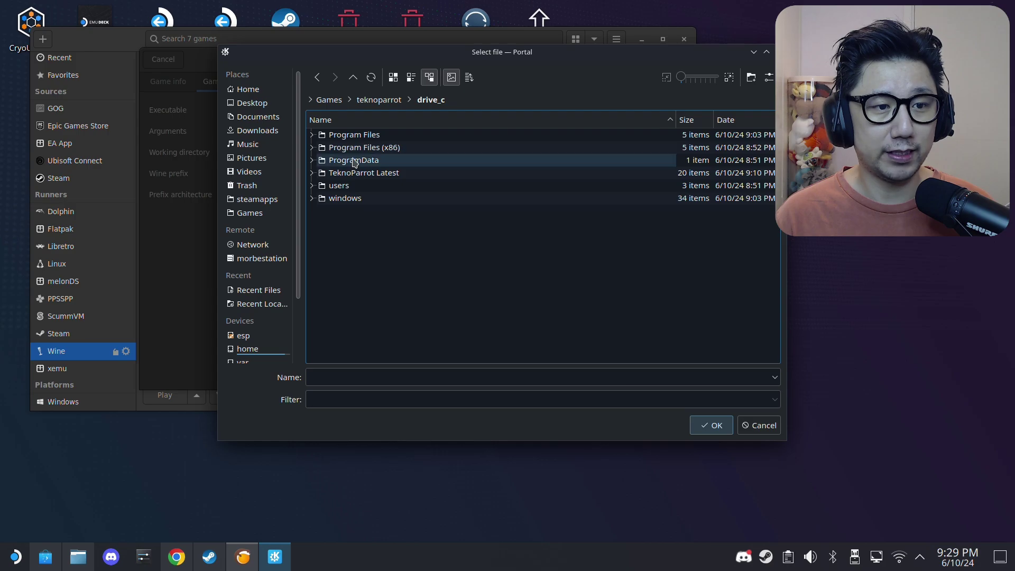
pyautogui.click(387, 175)
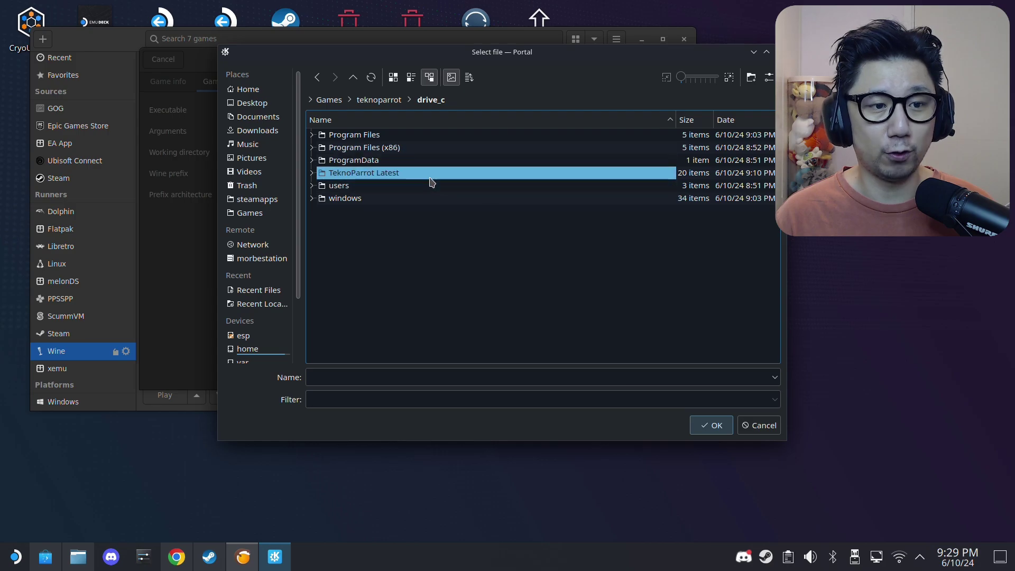
pyautogui.doubleClick(402, 178)
pyautogui.scroll(-1, 450, 276)
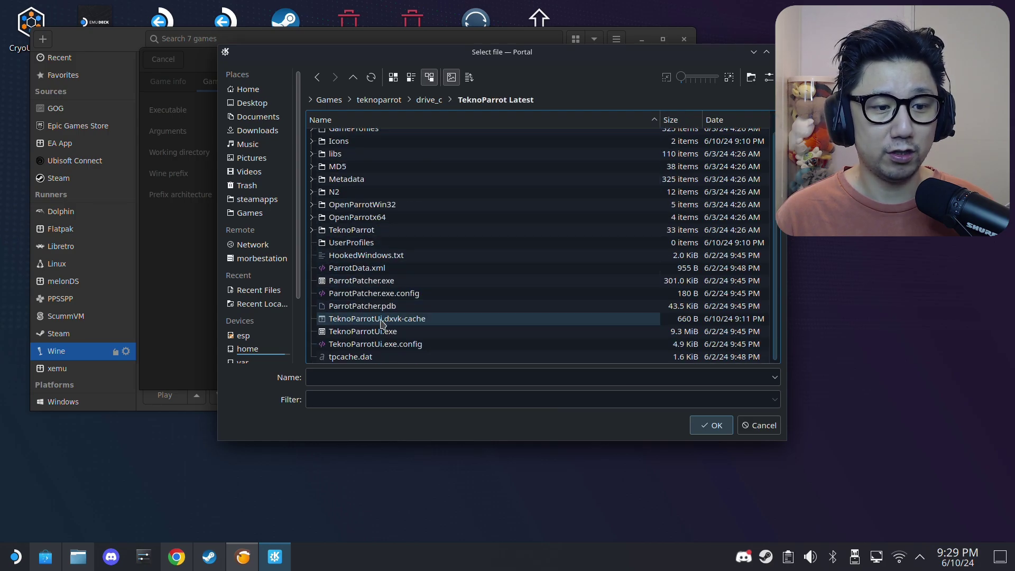
pyautogui.doubleClick(355, 334)
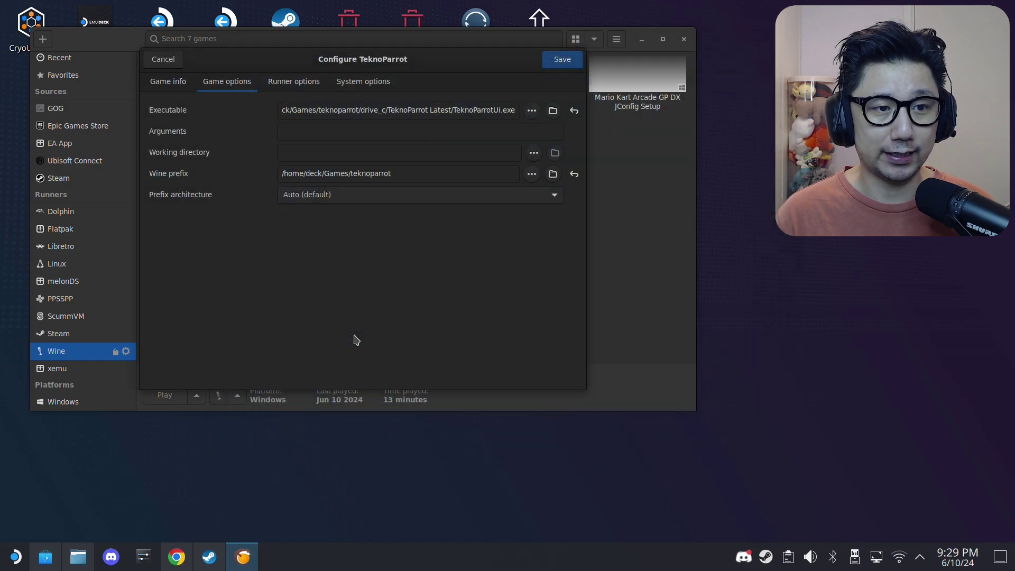
pyautogui.click(561, 60)
# Launch TeknoParrot from Lutris, agree to set up a game, and add Initial D: Arcade Stage Zero Ver.2
pyautogui.rightClick(225, 128)
pyautogui.click(232, 136)
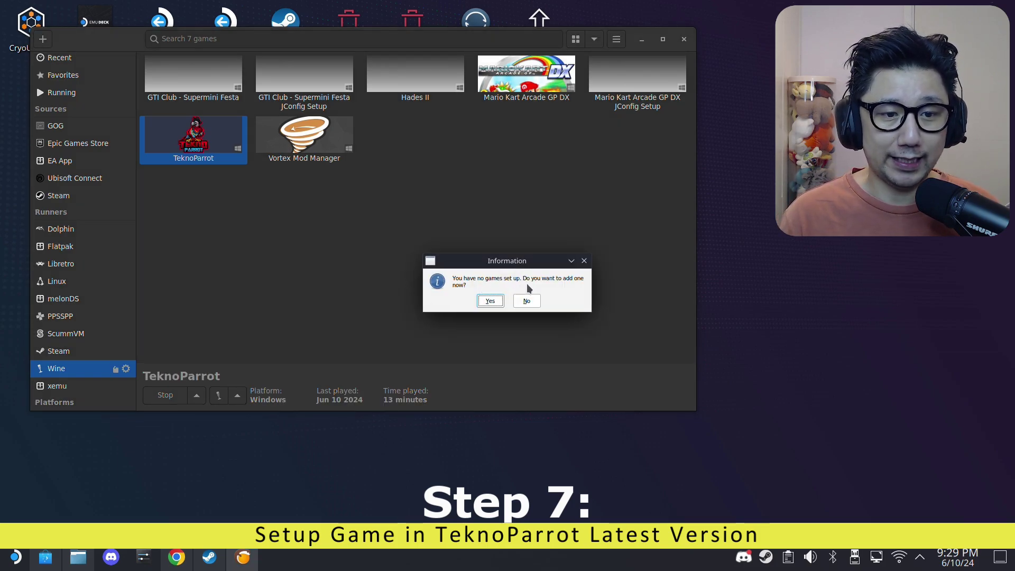
pyautogui.click(490, 301)
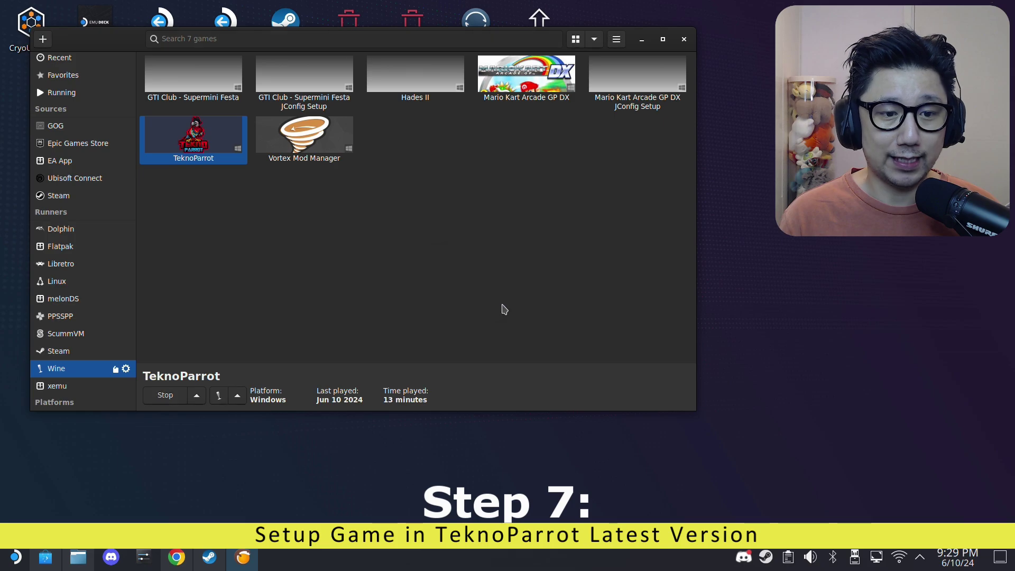
pyautogui.moveTo(322, 107); pyautogui.dragTo(332, 220)
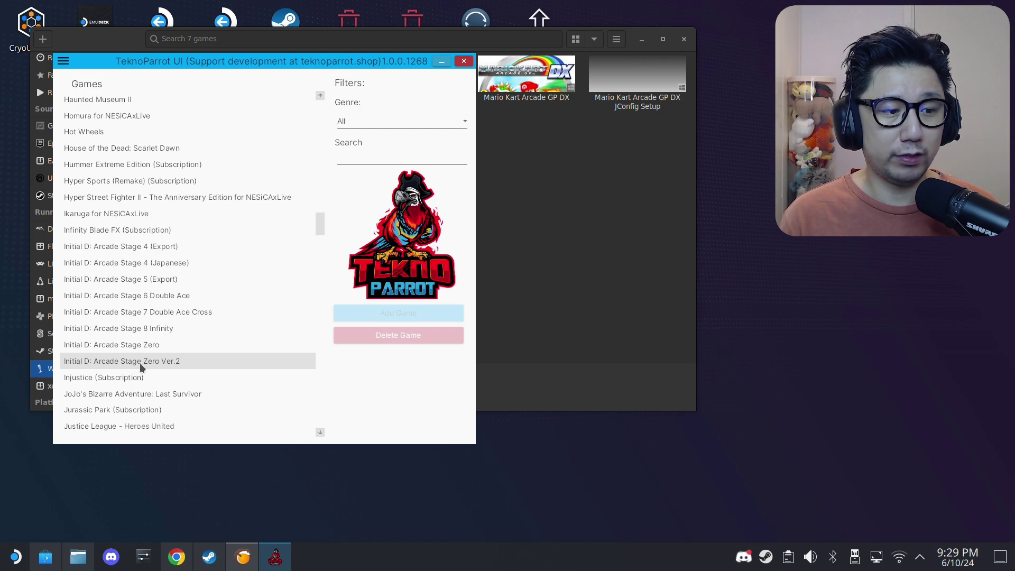
pyautogui.click(180, 360)
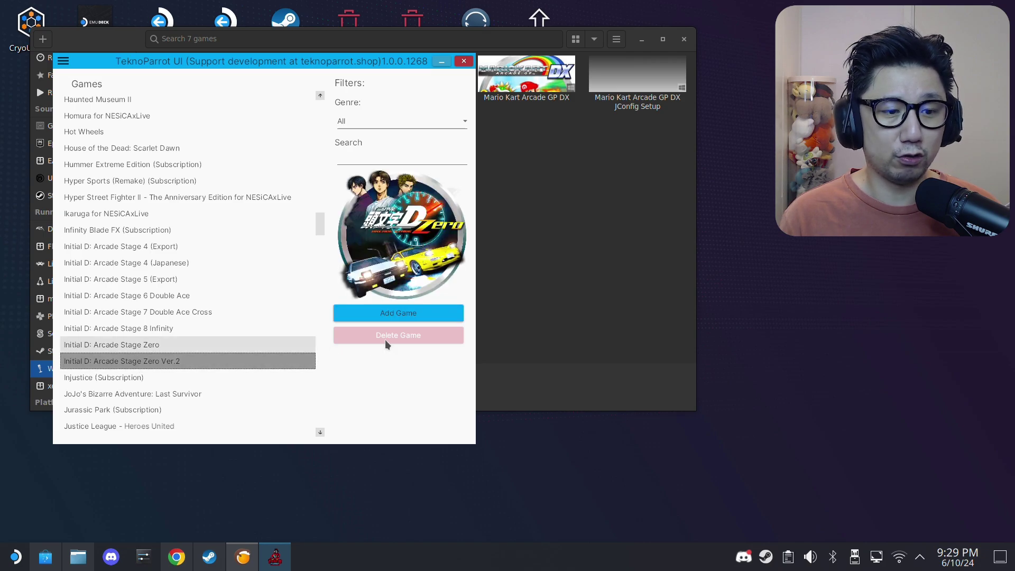
pyautogui.click(379, 314)
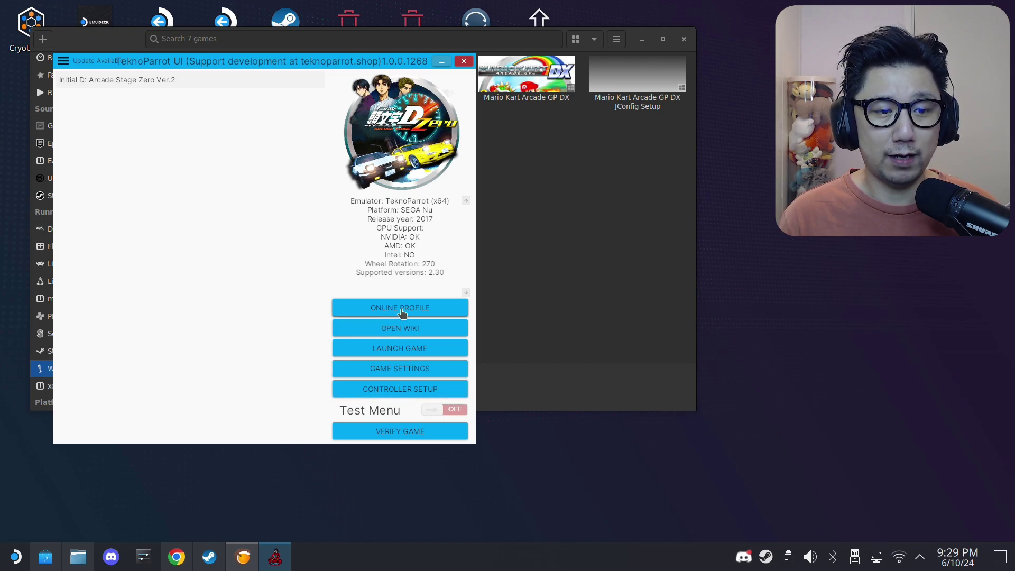
# Open the game's online profile page in the browser and close the duplicate profile and download tabs
pyautogui.click(402, 312)
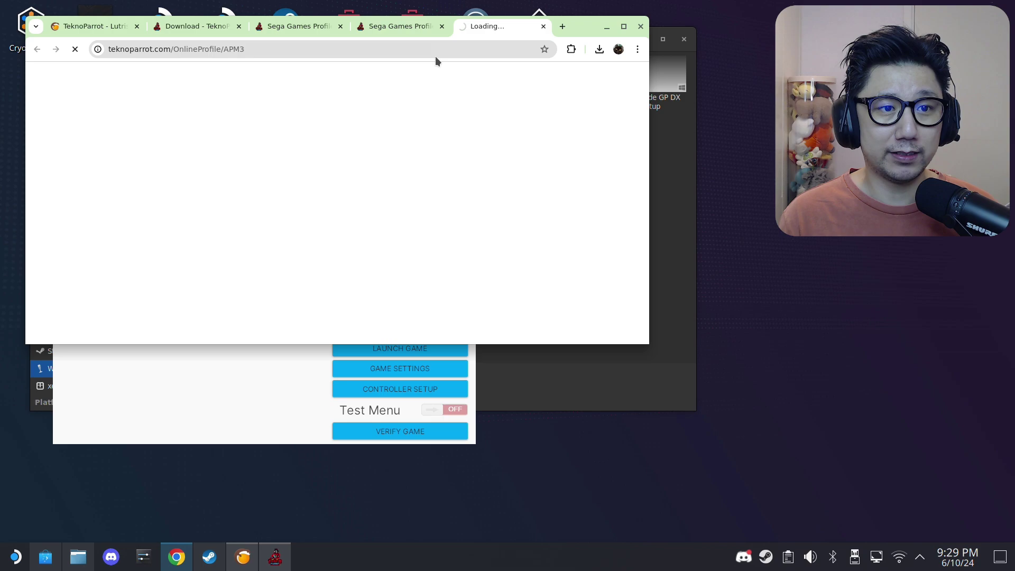
pyautogui.click(442, 26)
pyautogui.click(443, 26)
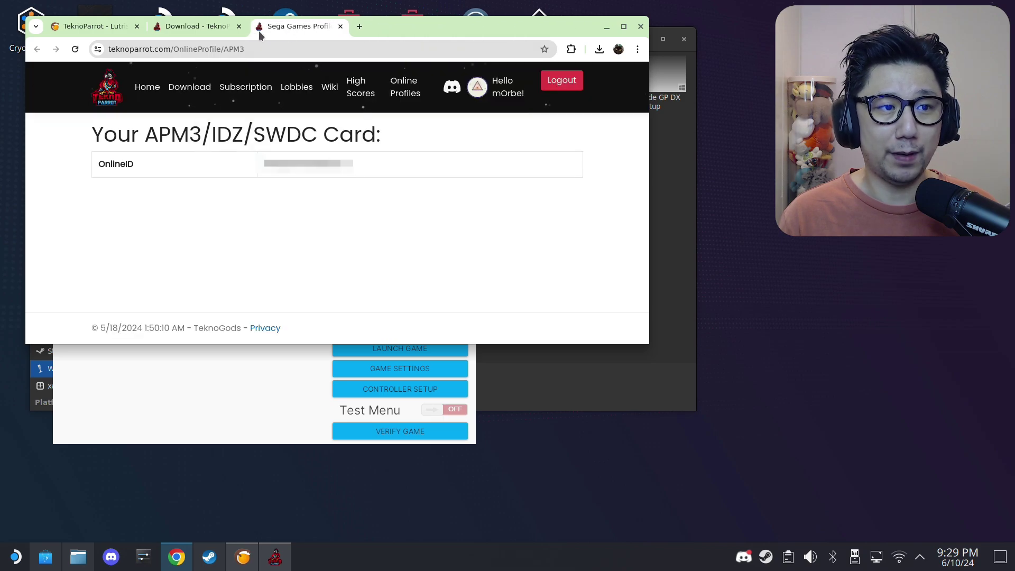
pyautogui.click(239, 26)
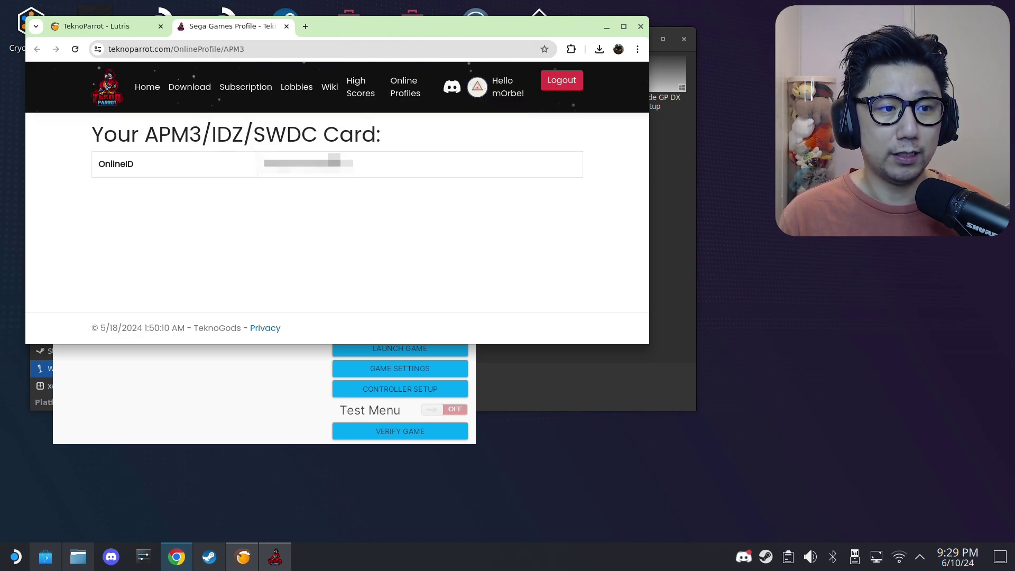
# Copy the account's OnlineID from the profile page and minimize the browser
pyautogui.doubleClick(309, 163)
pyautogui.rightClick(312, 168)
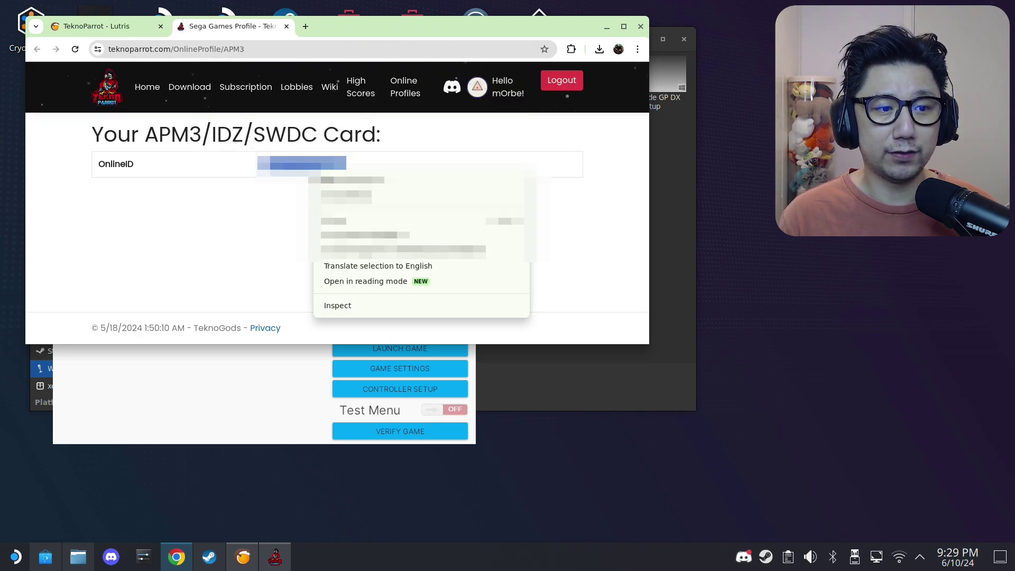
pyautogui.click(344, 193)
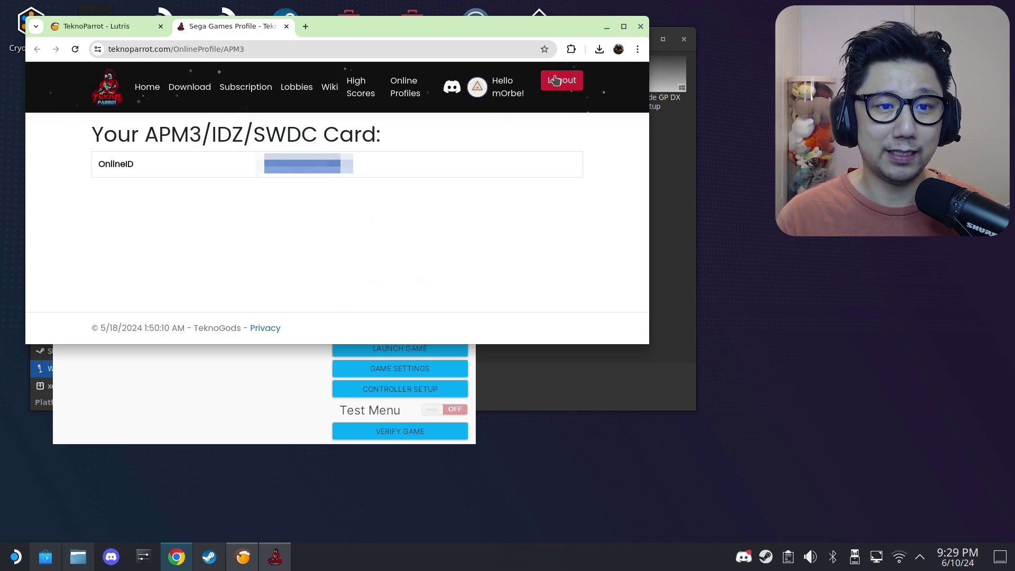
pyautogui.click(606, 30)
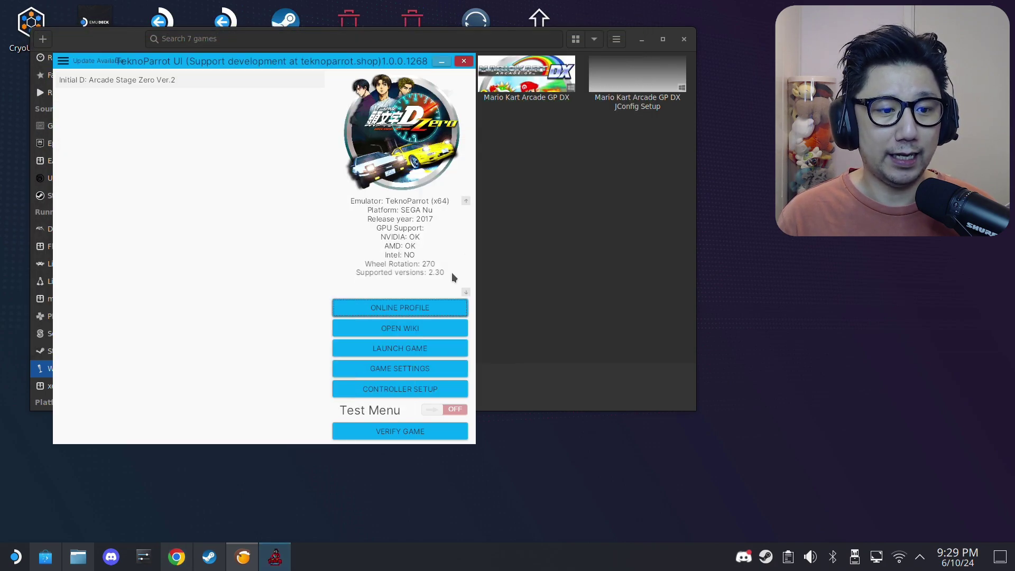
# Open the game settings of Initial D: Arcade Stage Zero Ver.2 and paste the copied ID into the OnlineID field
pyautogui.click(409, 371)
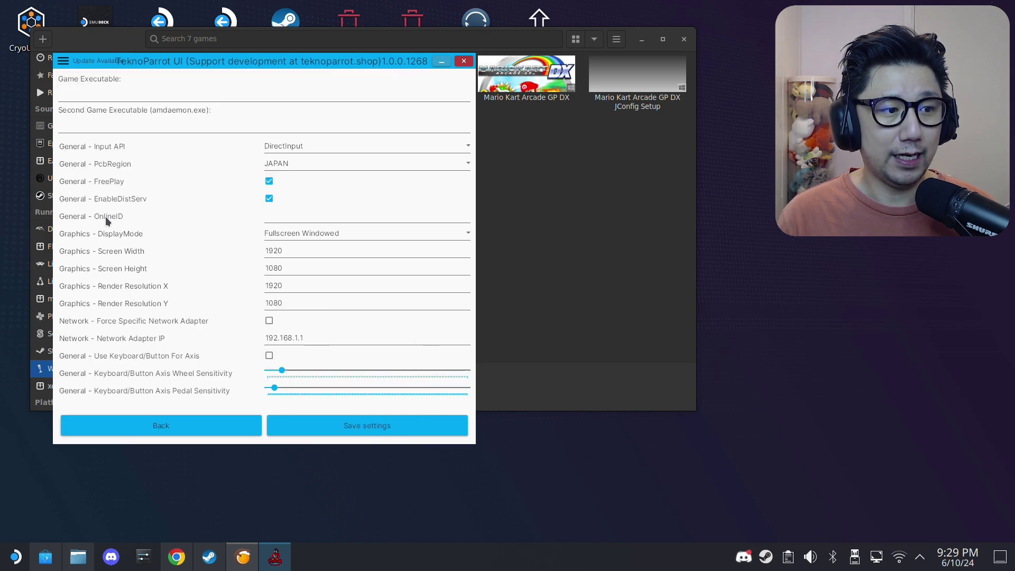
pyautogui.rightClick(278, 218)
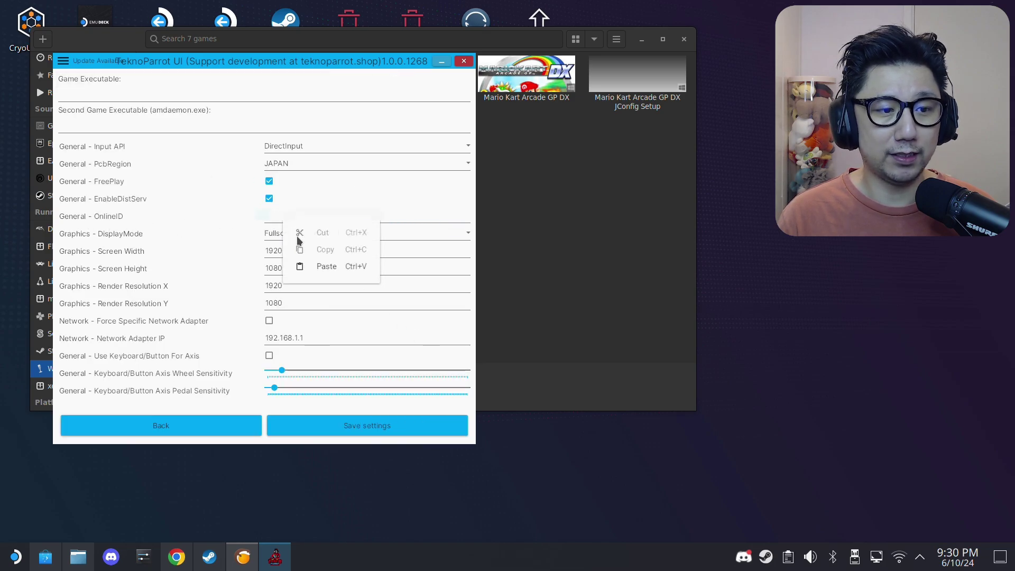
pyautogui.click(312, 267)
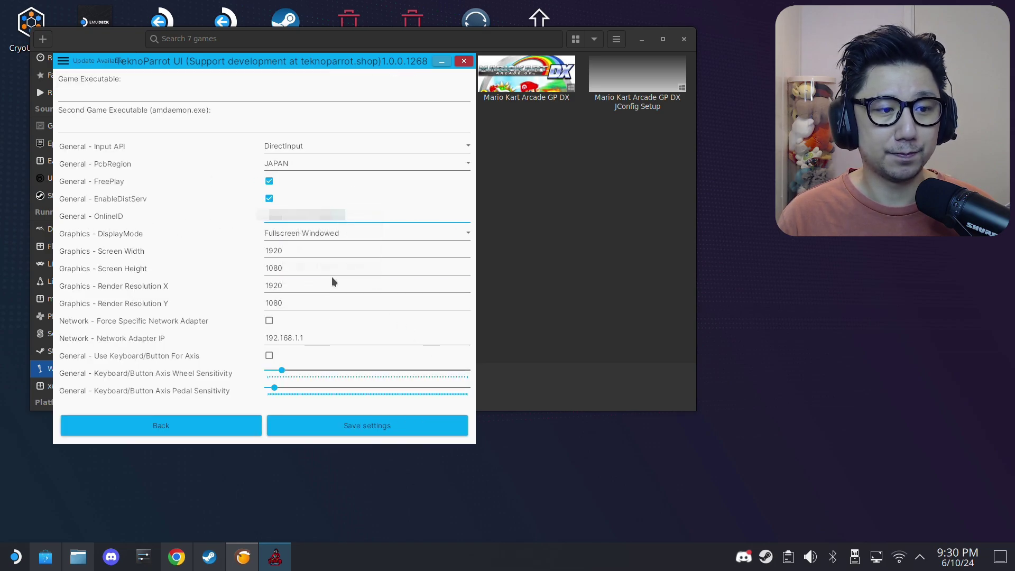
# Set the game executable to InitialD0_DX11_Nu.exe from the Initial D Arcade Stage Zero v.2.30 folder in home/deck/Games/TeknoParrot Games
pyautogui.click(100, 96)
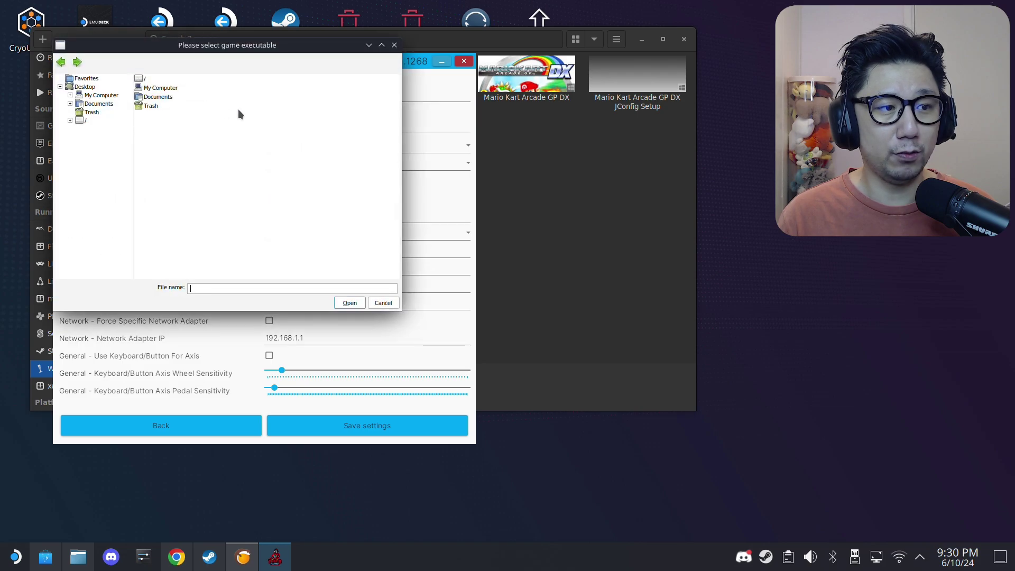
pyautogui.doubleClick(142, 81)
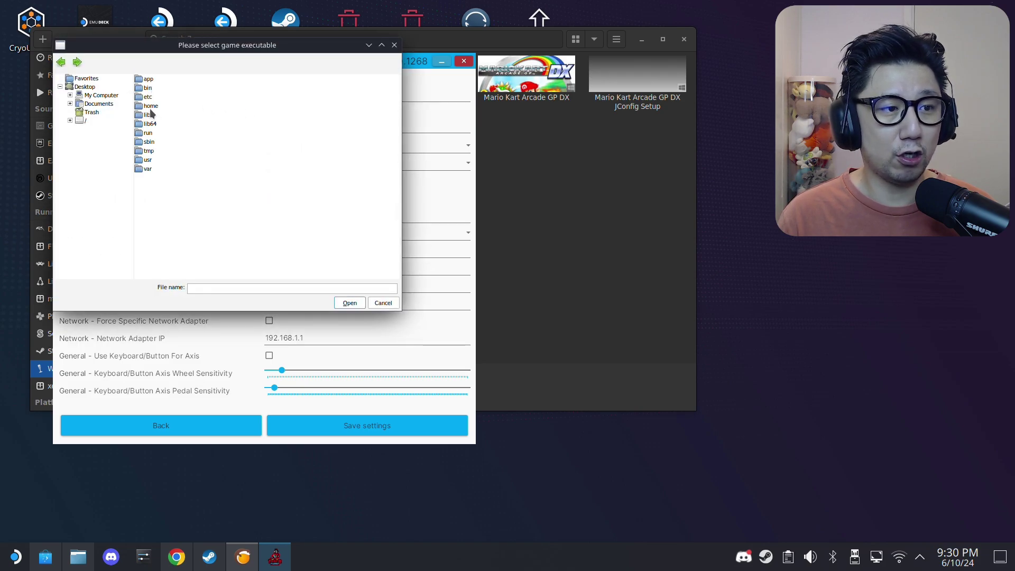
pyautogui.doubleClick(150, 106)
pyautogui.doubleClick(144, 80)
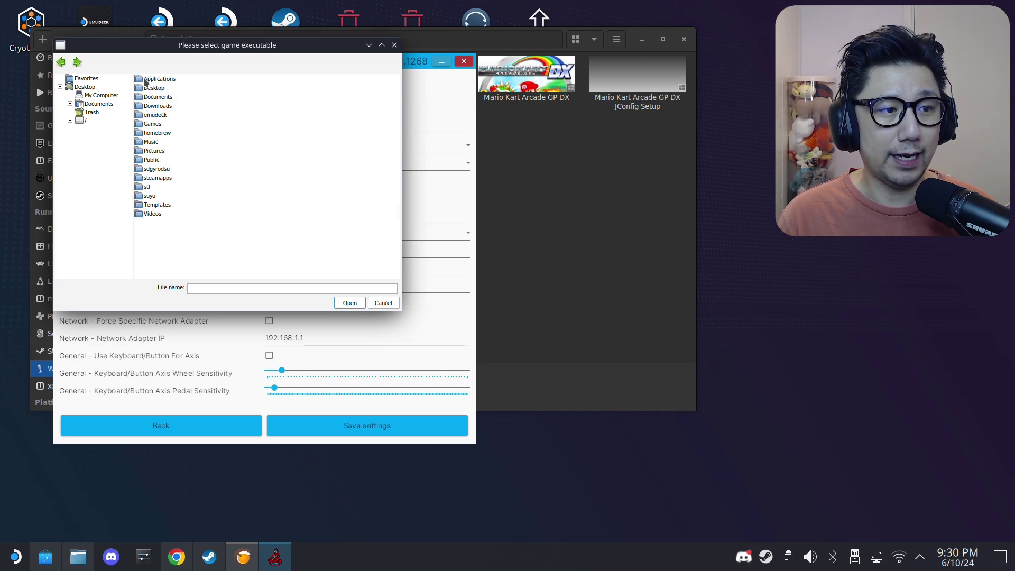
pyautogui.doubleClick(154, 125)
pyautogui.doubleClick(187, 195)
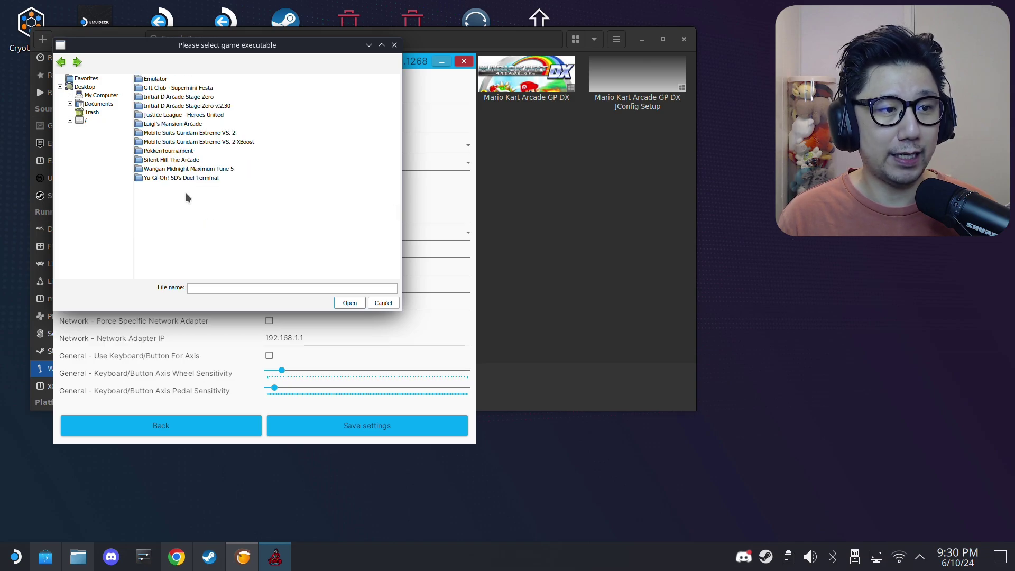
pyautogui.click(199, 110)
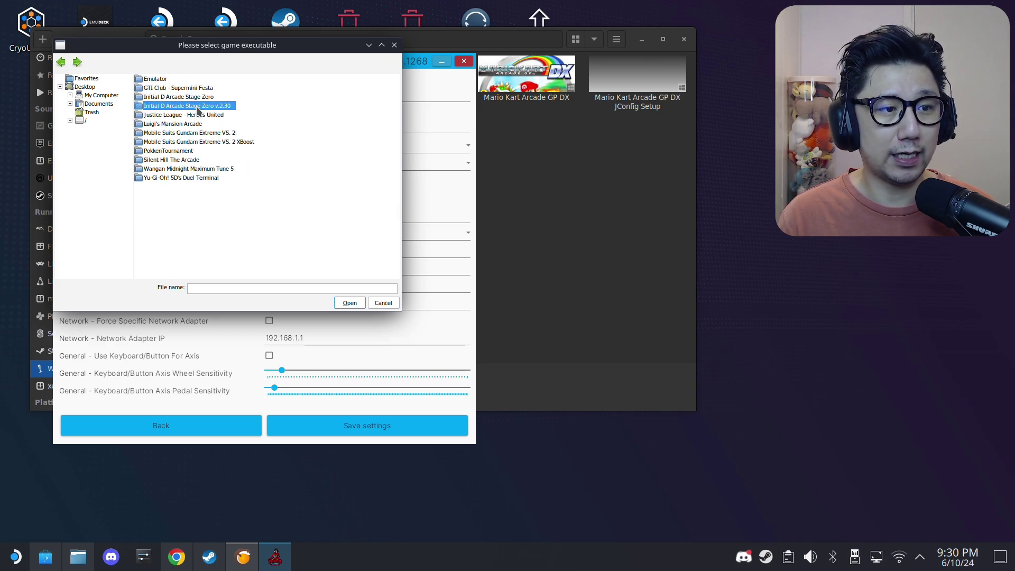
pyautogui.doubleClick(222, 106)
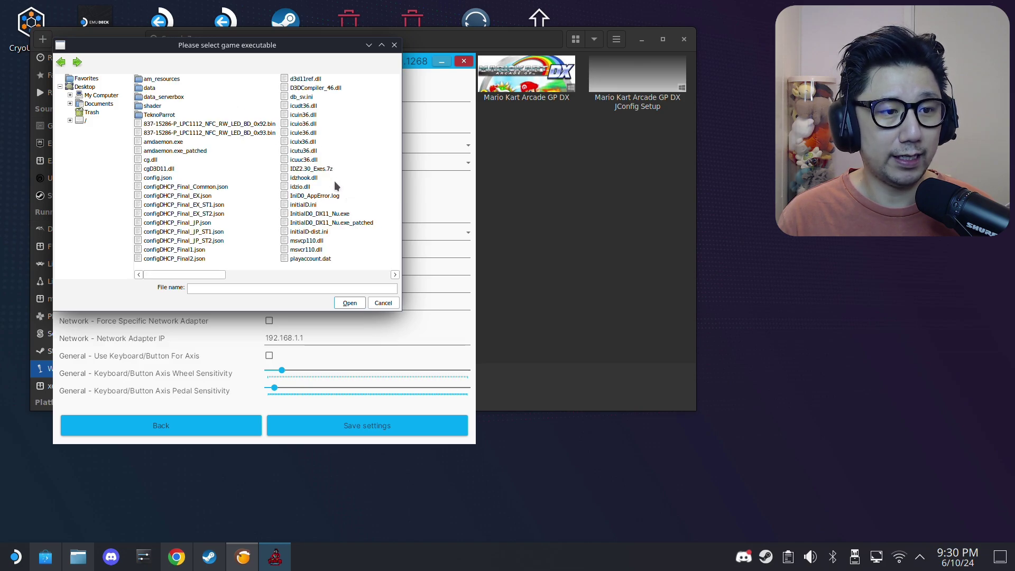
pyautogui.click(308, 215)
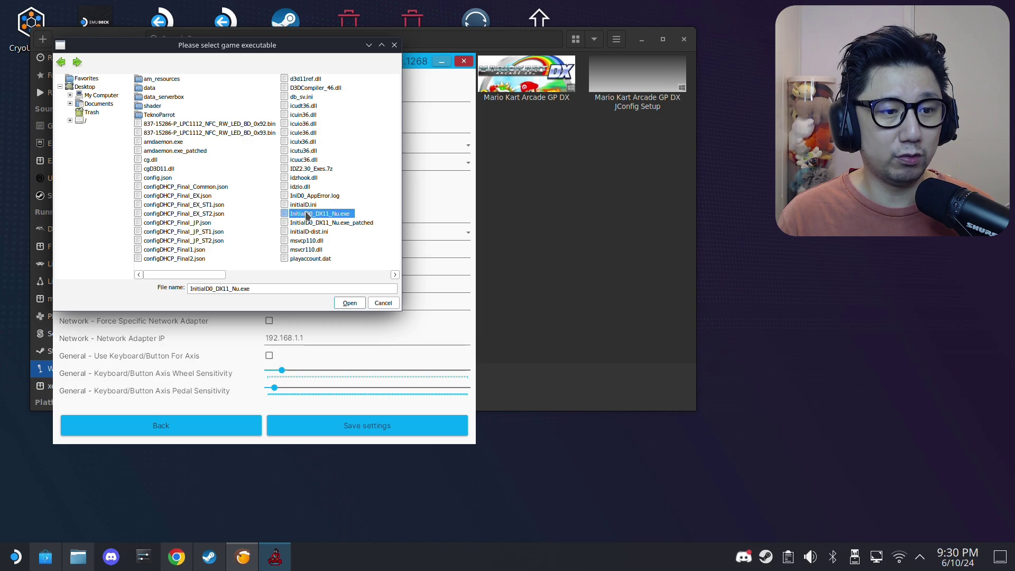
pyautogui.doubleClick(346, 217)
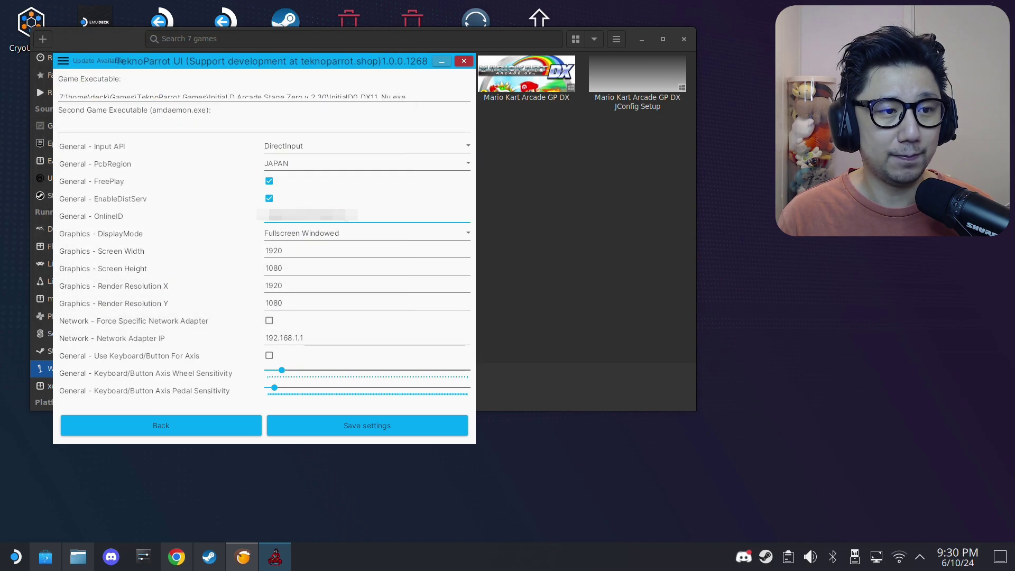
# Set the second game executable to amdaemon.exe from the Initial D Arcade Stage Zero v.2.30 folder and dismiss the reopened file chooser
pyautogui.click(128, 128)
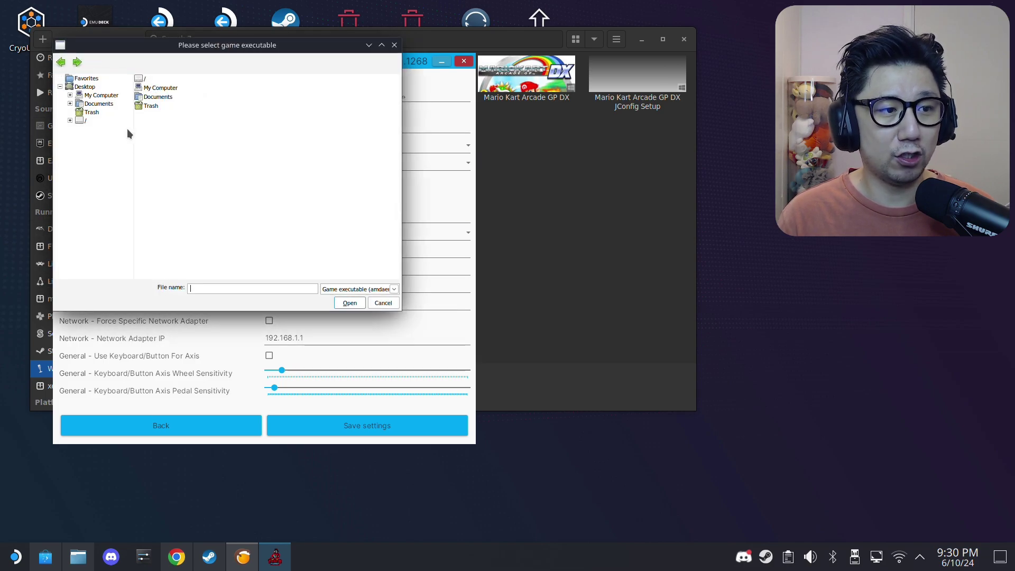
pyautogui.doubleClick(148, 106)
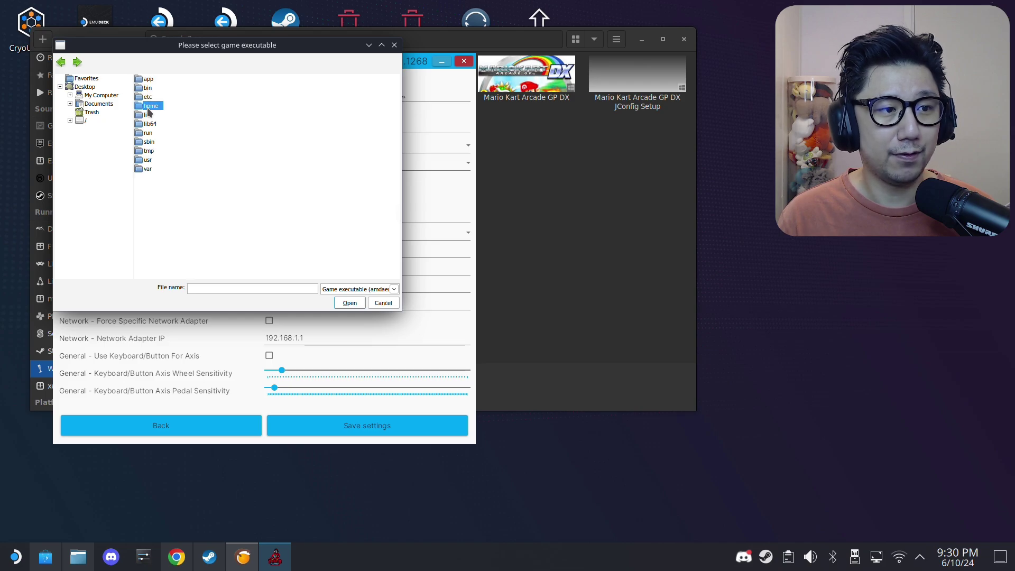
pyautogui.doubleClick(154, 123)
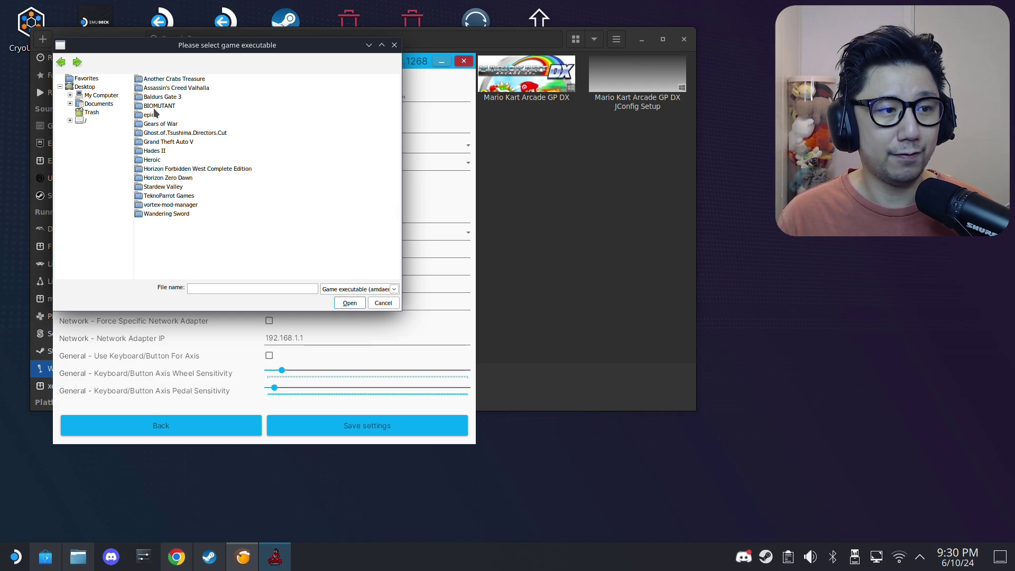
pyautogui.doubleClick(179, 196)
pyautogui.doubleClick(209, 107)
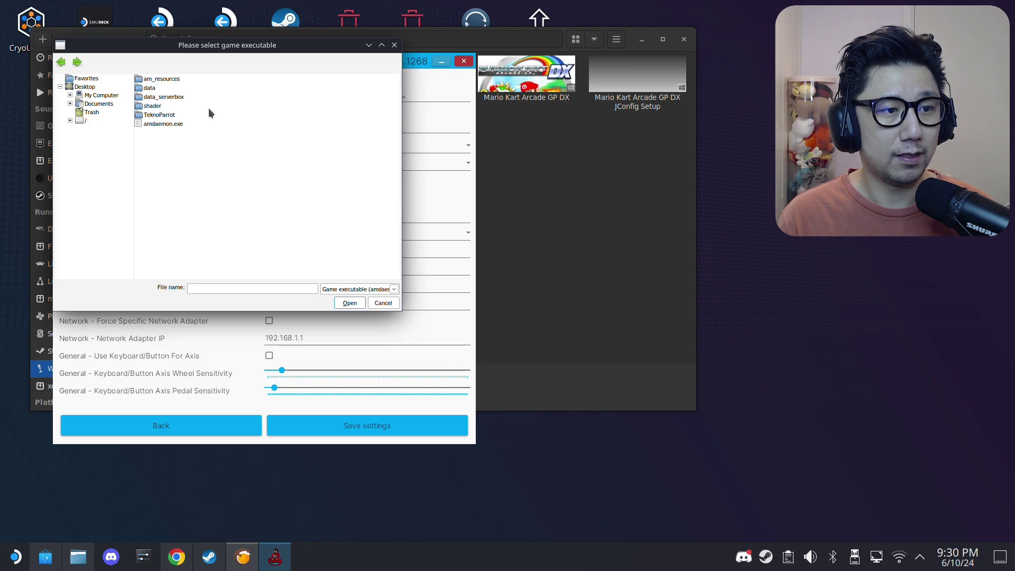
pyautogui.click(157, 124)
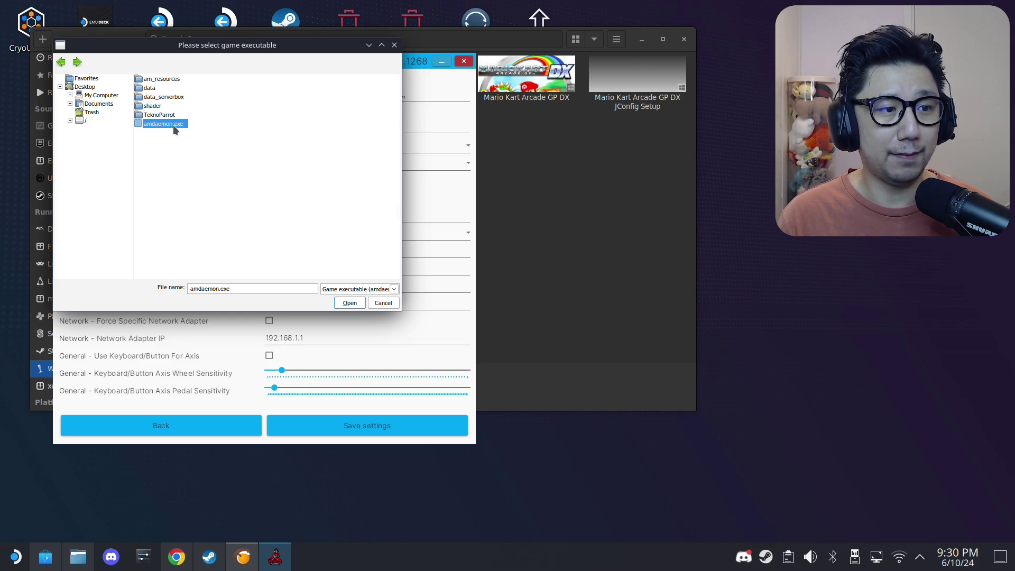
pyautogui.doubleClick(173, 124)
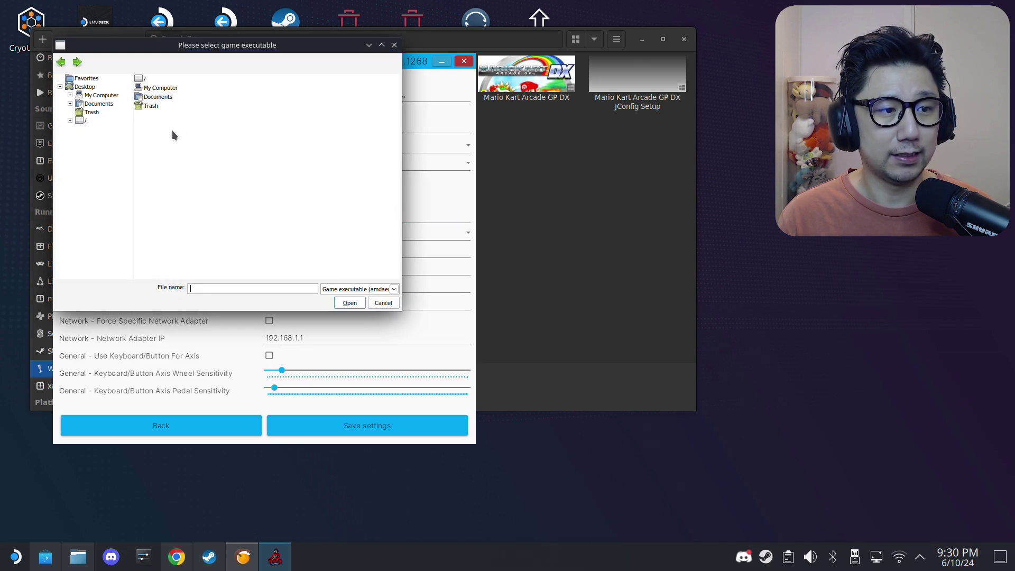
pyautogui.click(383, 303)
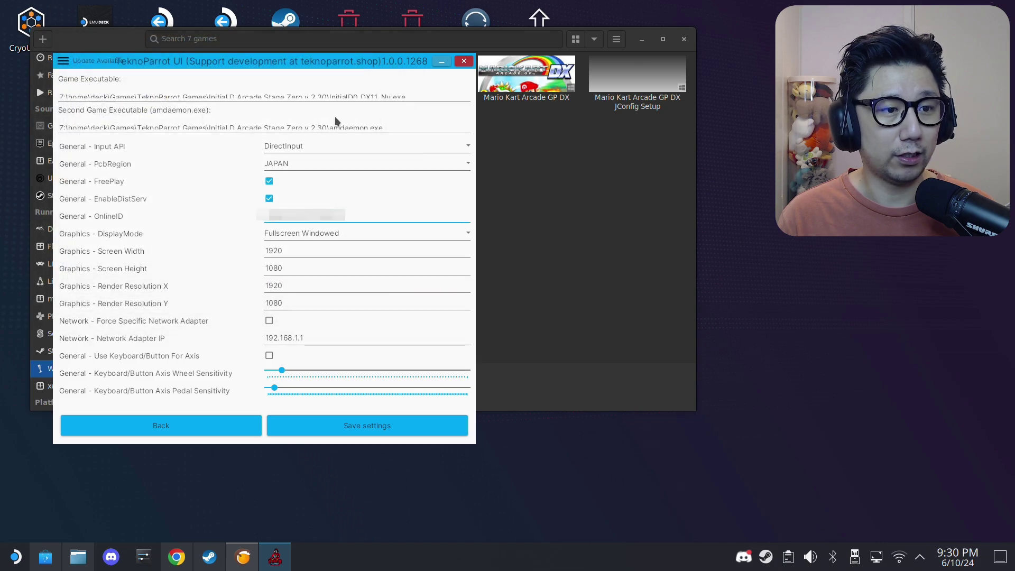
# Set the game's Input API to XInput and its PcbRegion to EXPORT
pyautogui.click(294, 156)
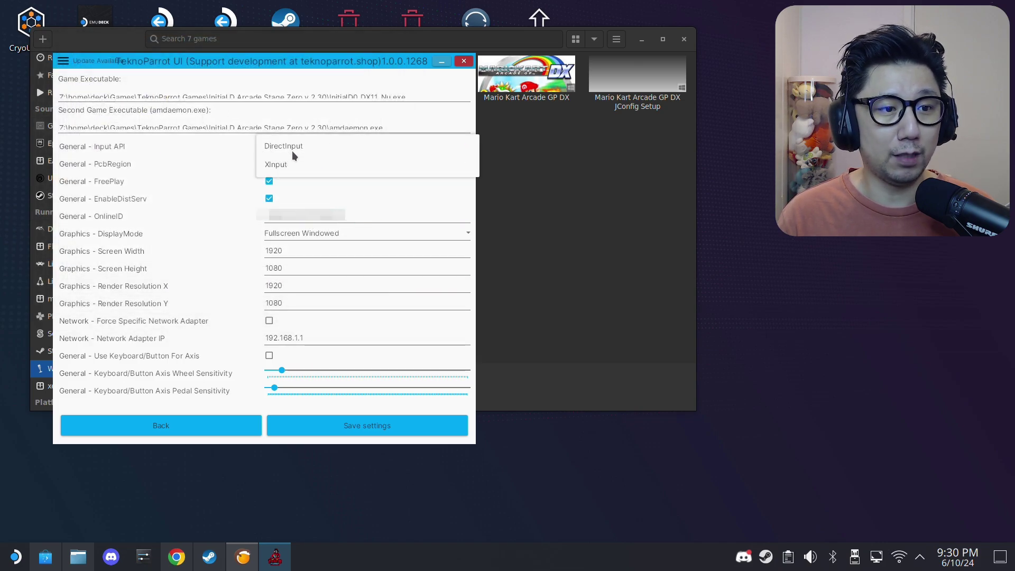
pyautogui.click(306, 165)
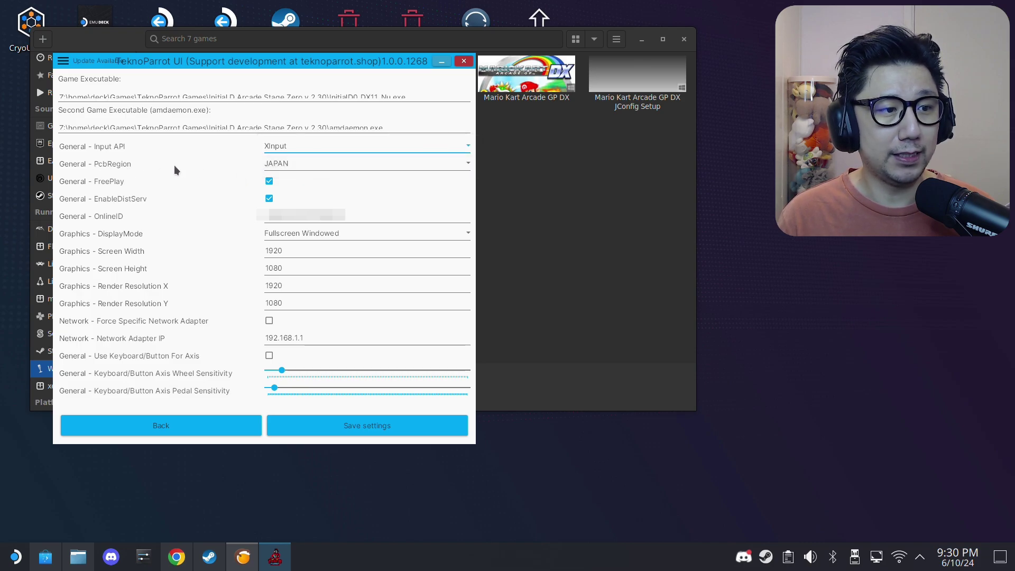
pyautogui.click(288, 166)
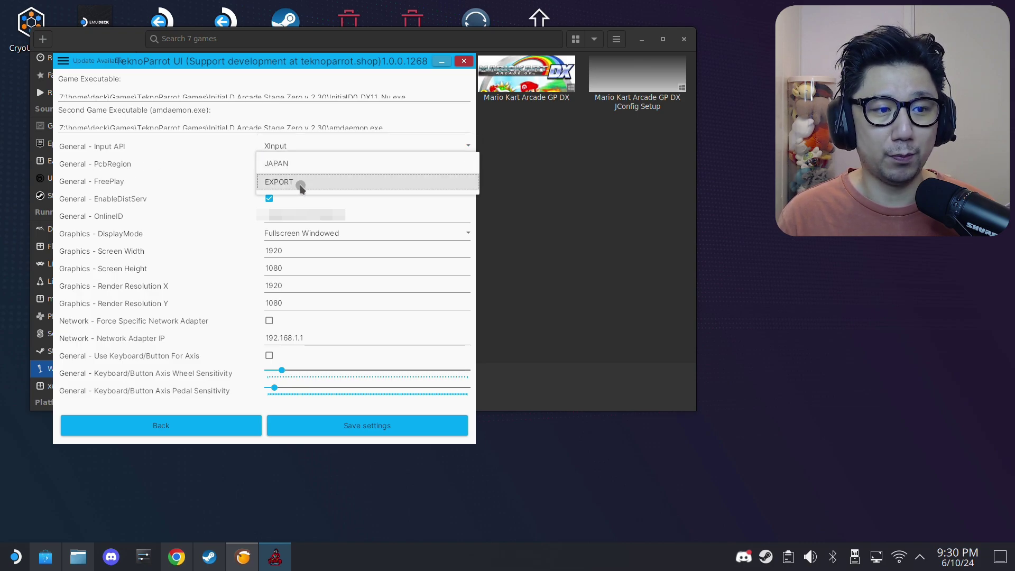
pyautogui.click(300, 186)
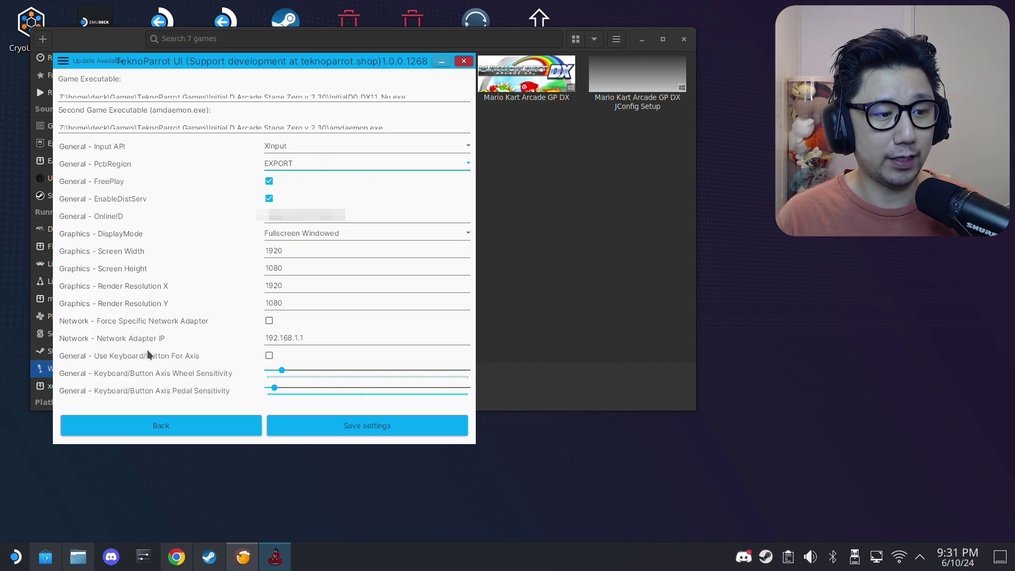
# Look up the wlan0 IP address for the Network Adapter IP setting by running "ip address" in Konsole, and minimize the terminal
pyautogui.moveTo(317, 339); pyautogui.dragTo(247, 340)
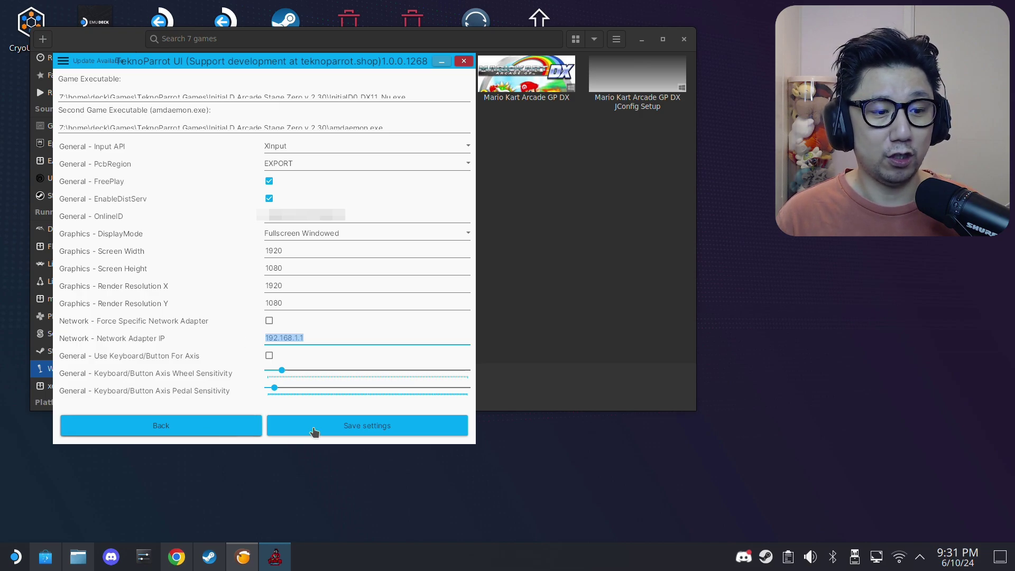
pyautogui.click(320, 336)
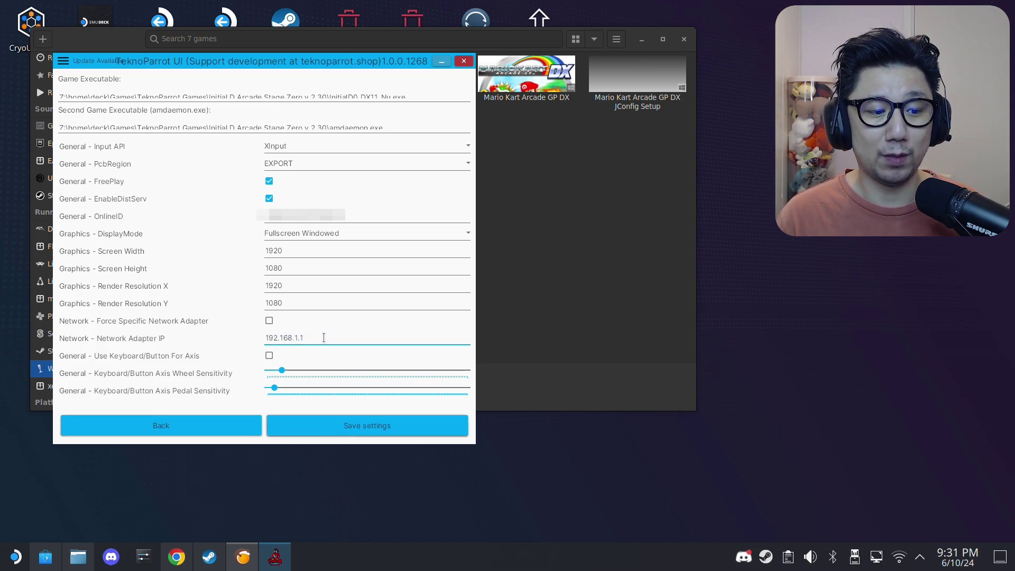
pyautogui.click(14, 557)
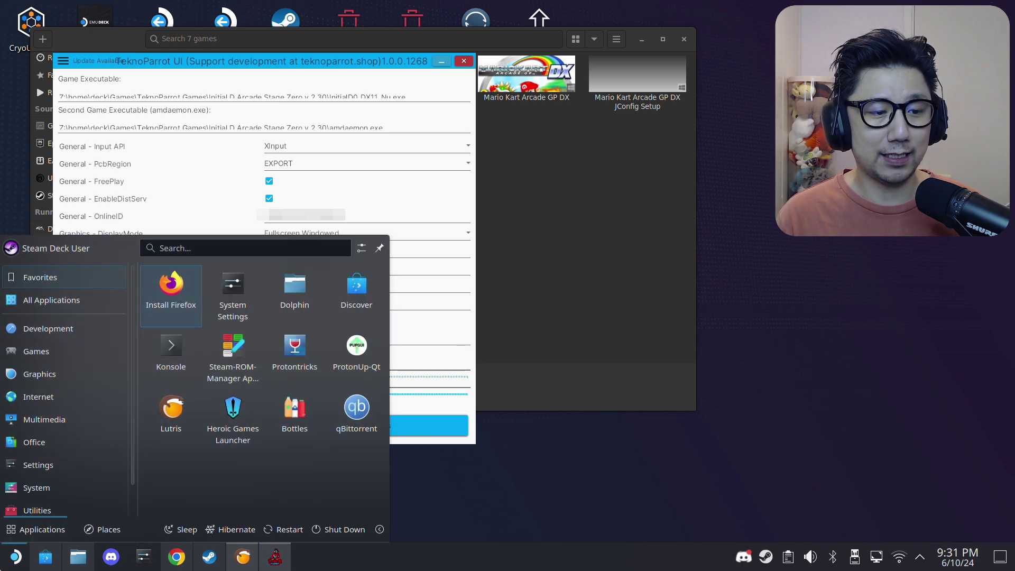
pyautogui.click(171, 361)
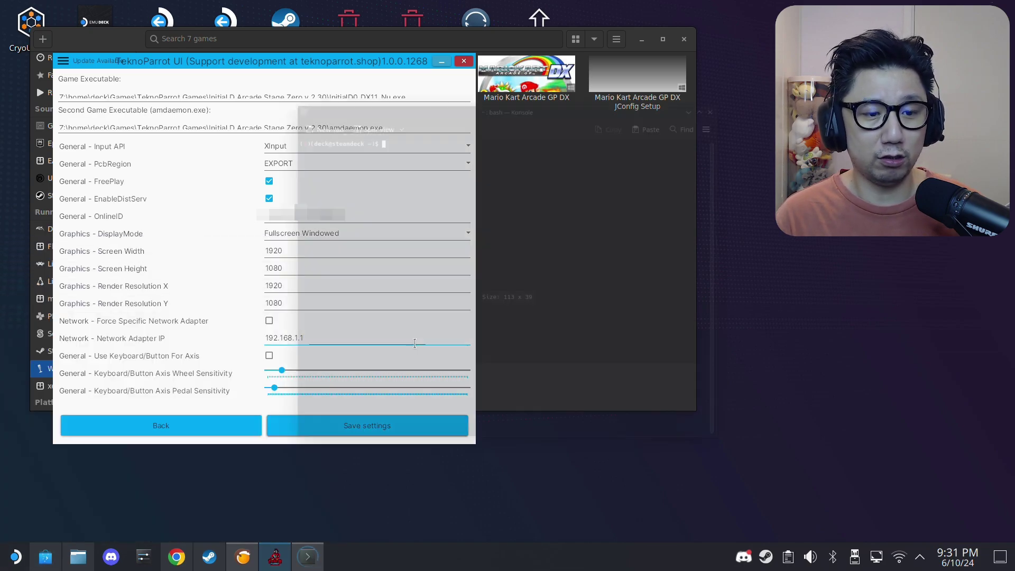
pyautogui.write('ip address')
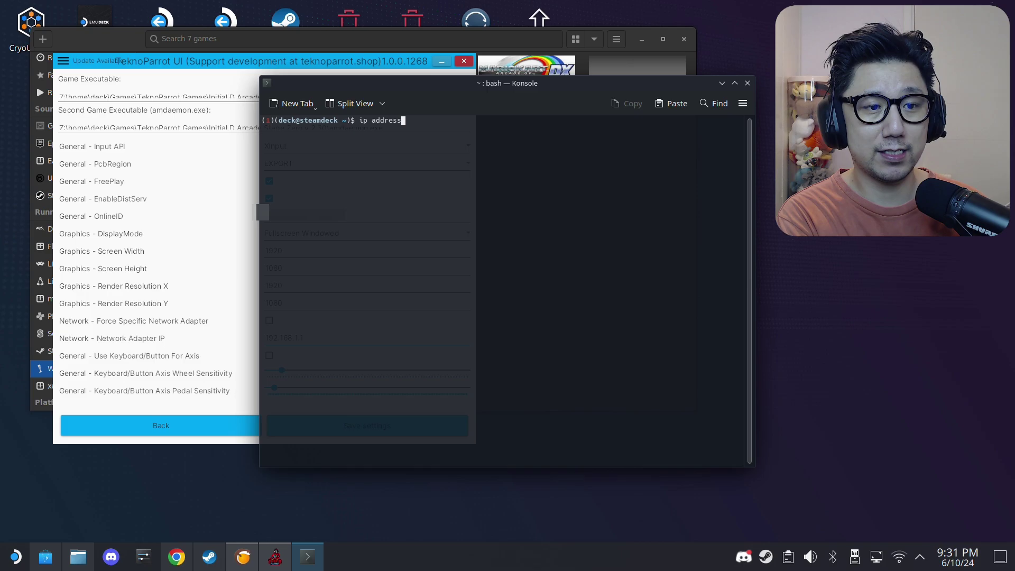
pyautogui.press('Return')
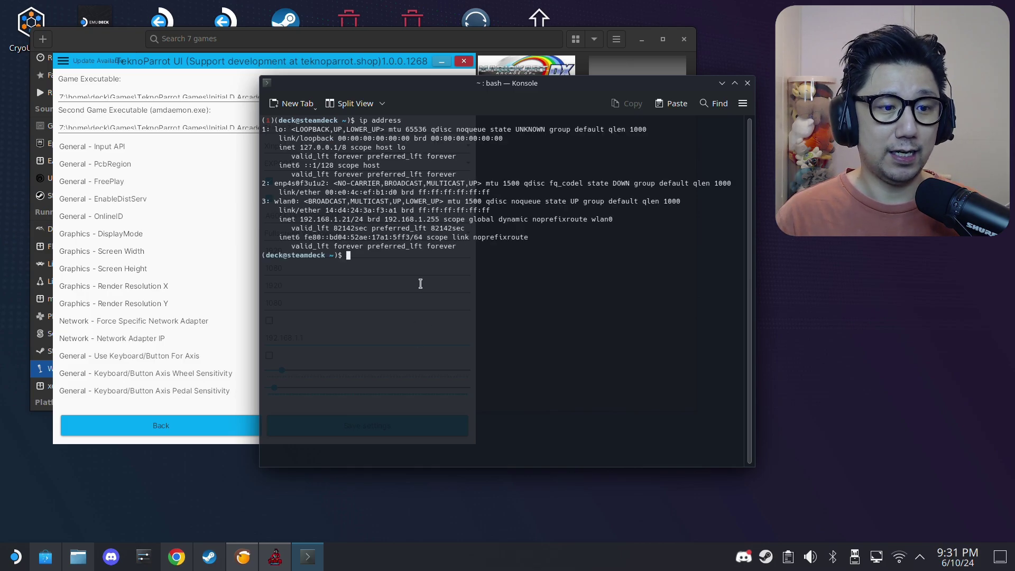
pyautogui.moveTo(301, 217); pyautogui.dragTo(340, 229)
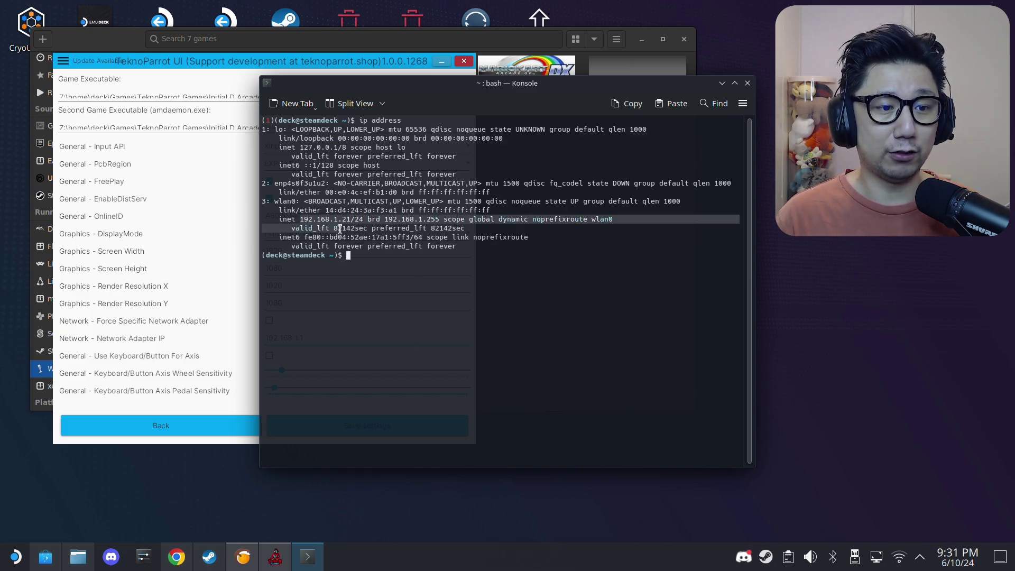
pyautogui.click(351, 218)
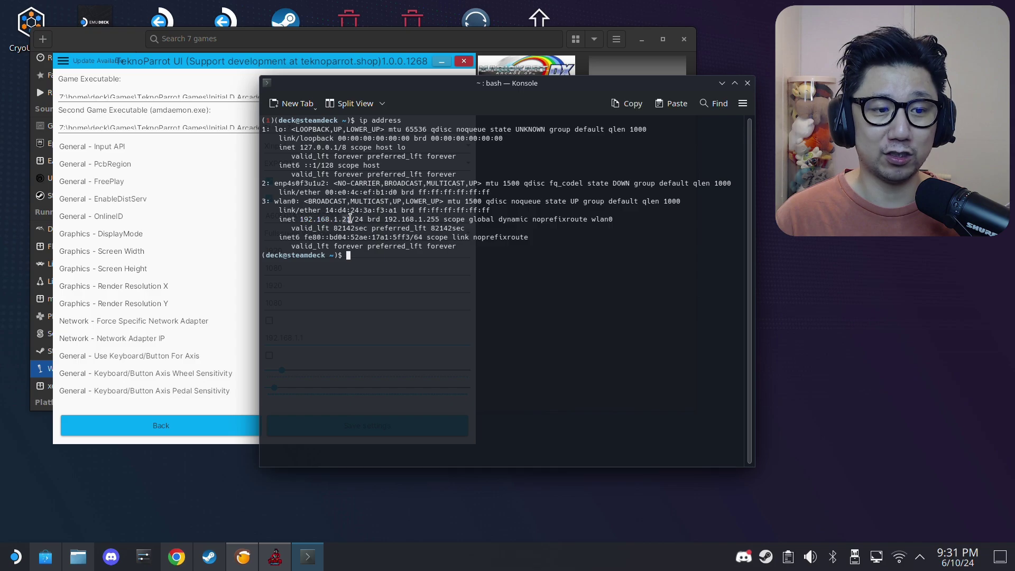
pyautogui.click(722, 83)
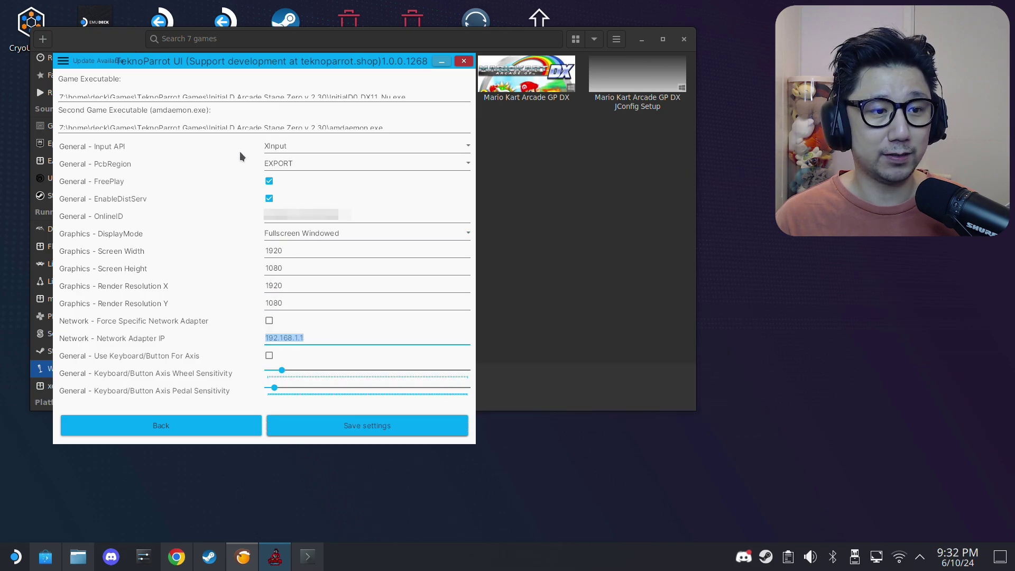
# Save the game settings, and in the game's controller setup bind Test to LeftThumb and Service to RightThumb
pyautogui.click(326, 431)
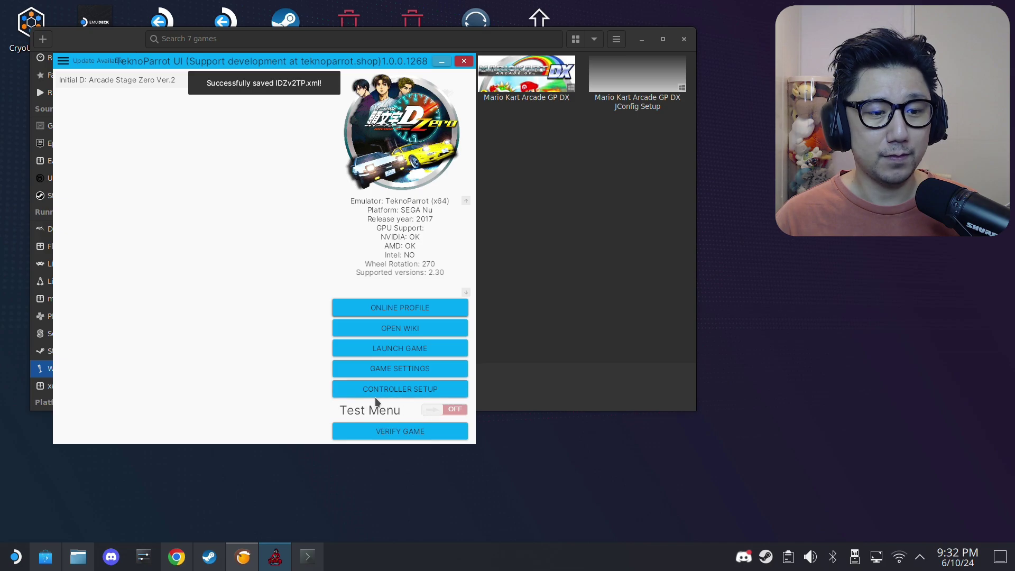
pyautogui.click(399, 394)
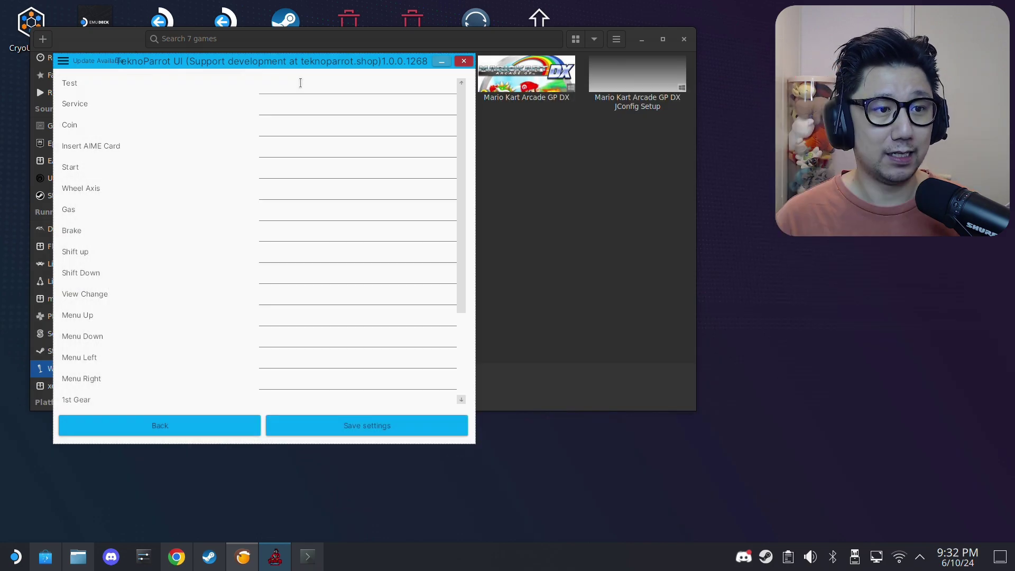
pyautogui.click(300, 82)
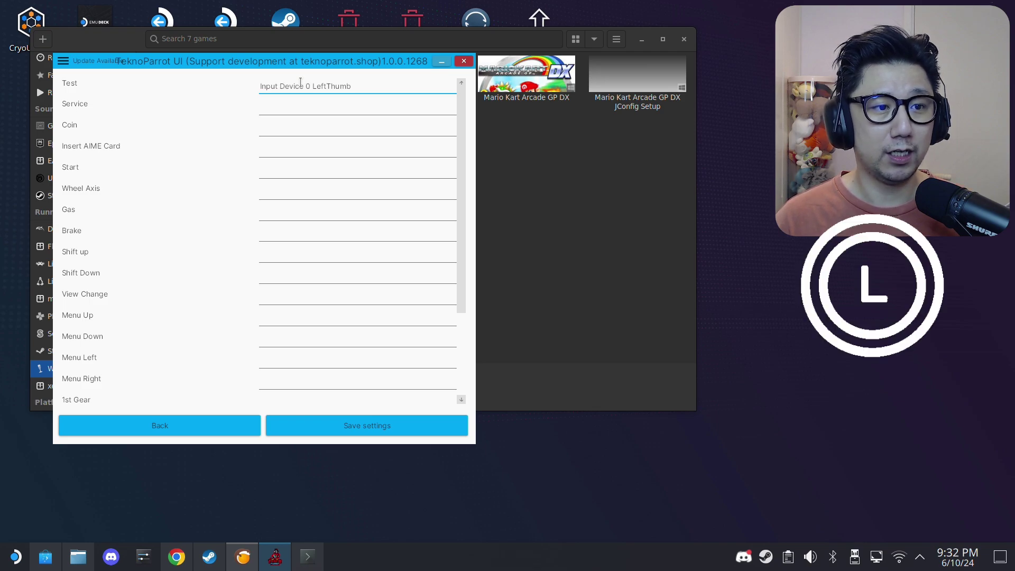
pyautogui.click(316, 106)
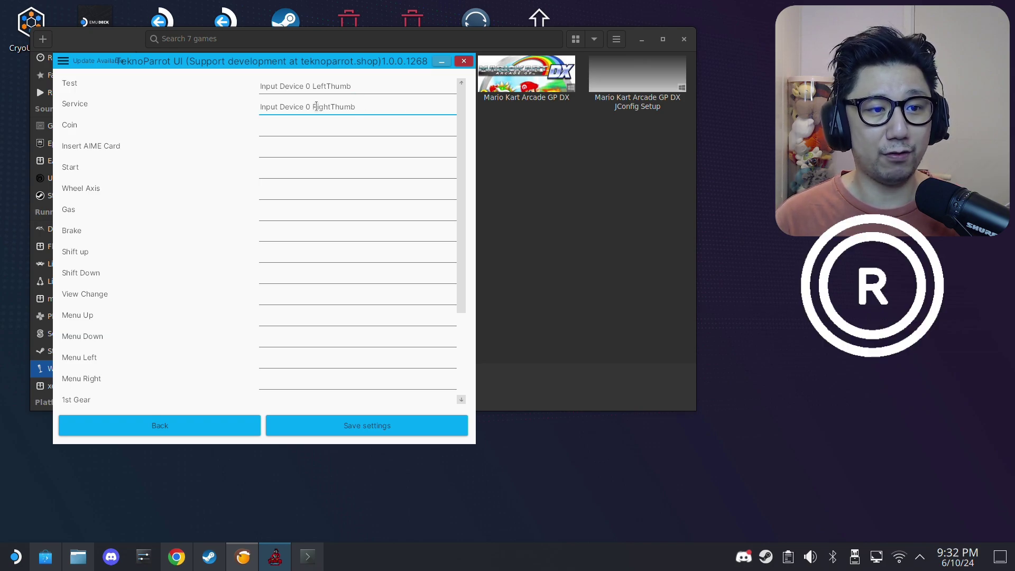
# Bind Coin to the controller's Back button, Insert AIME Card to X, and Start to the Start button
pyautogui.click(318, 128)
pyautogui.click(324, 146)
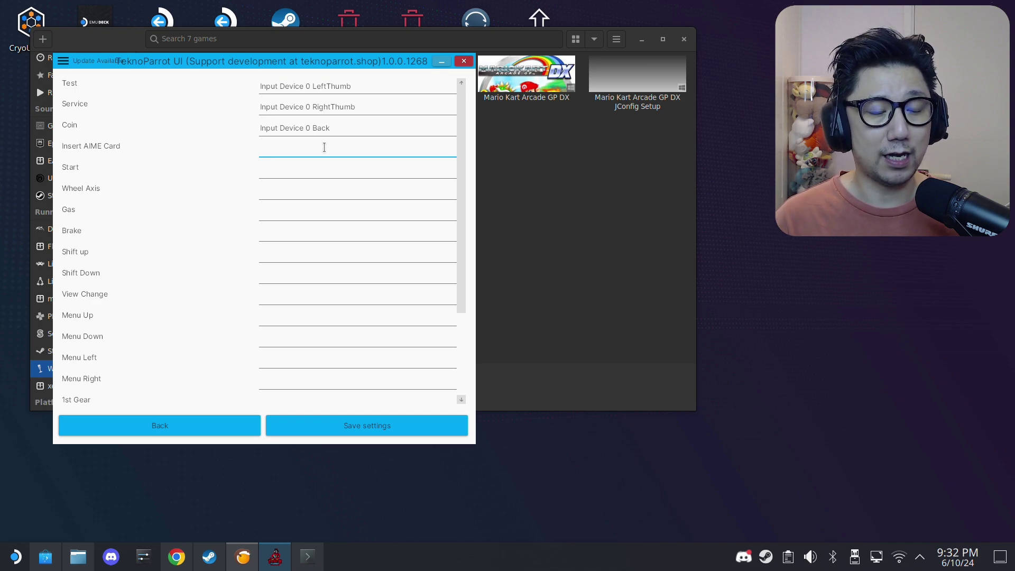
pyautogui.press('x')
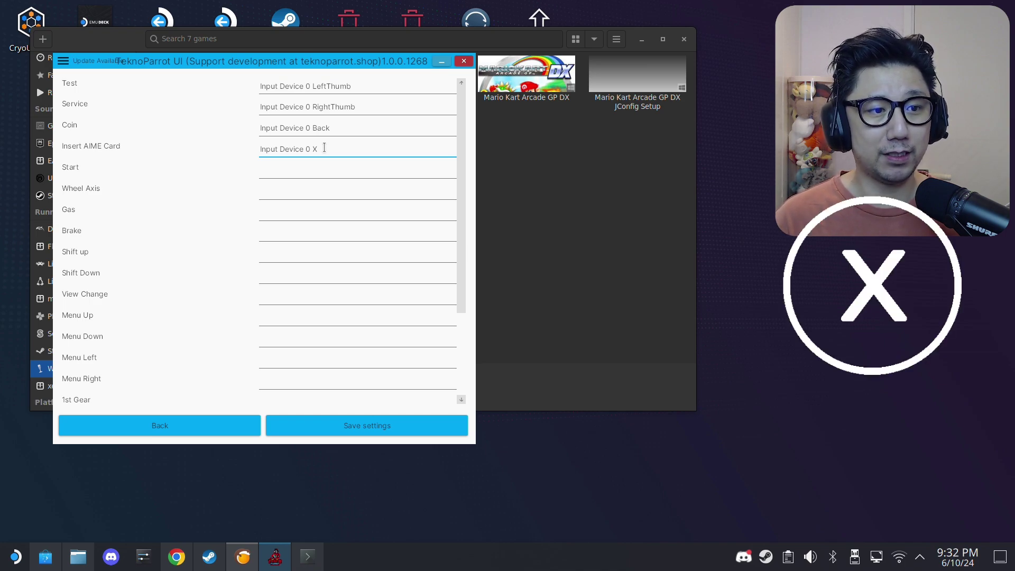
pyautogui.click(316, 167)
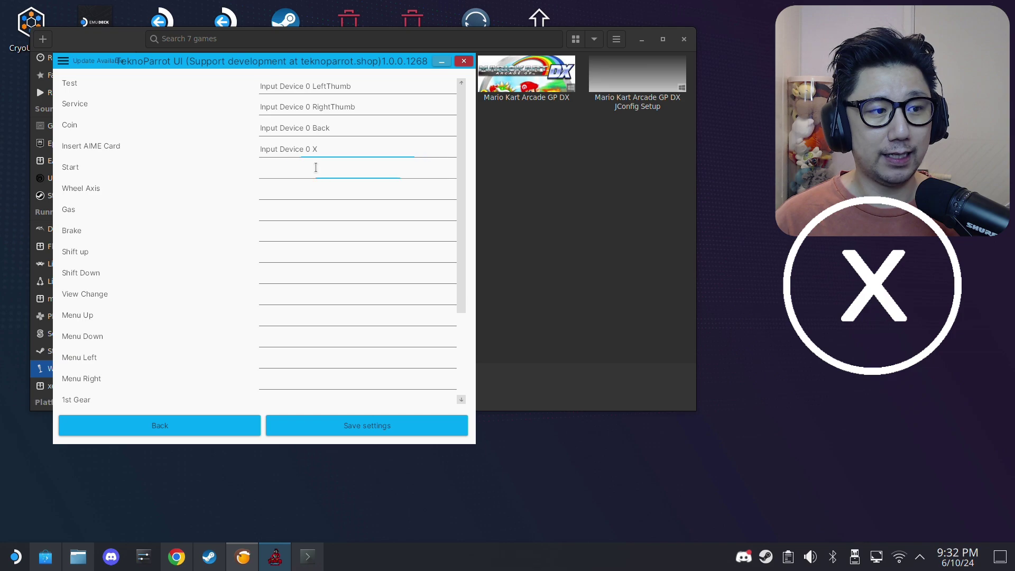
pyautogui.press('Return')
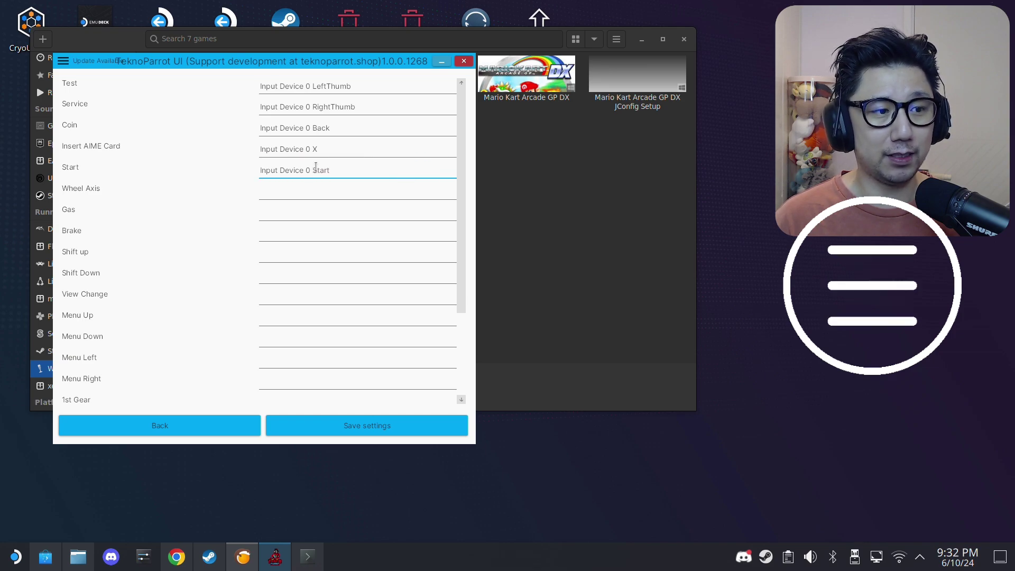
# Bind Wheel Axis to the left stick's X- direction, Gas to A, and Brake to B on the controller
pyautogui.click(323, 194)
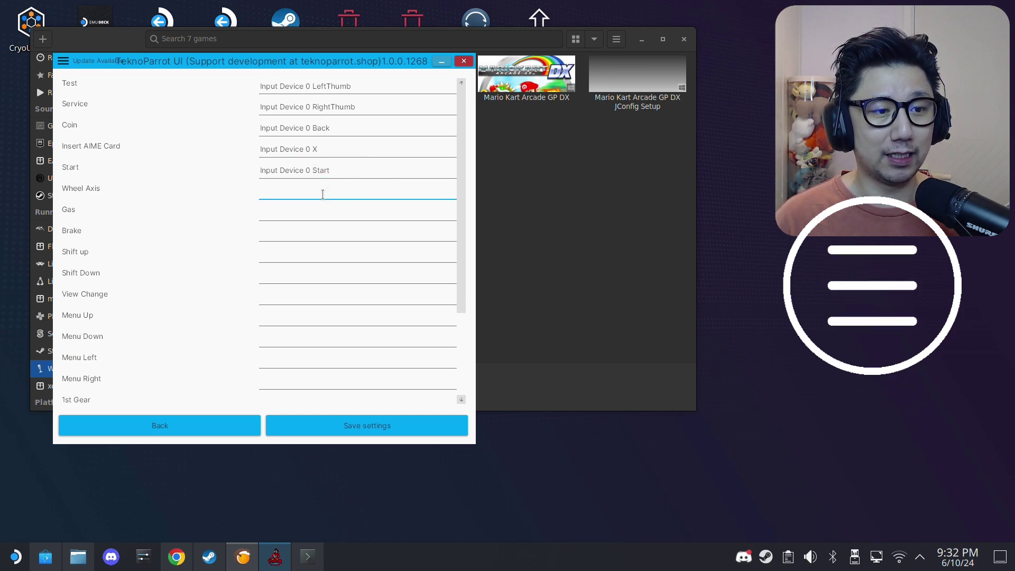
pyautogui.press('Left')
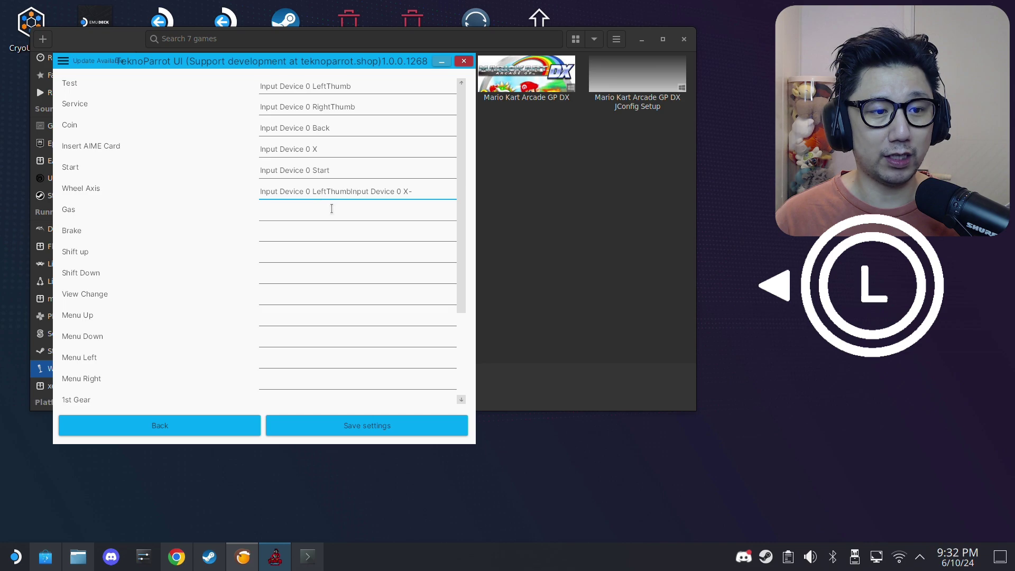
pyautogui.click(332, 209)
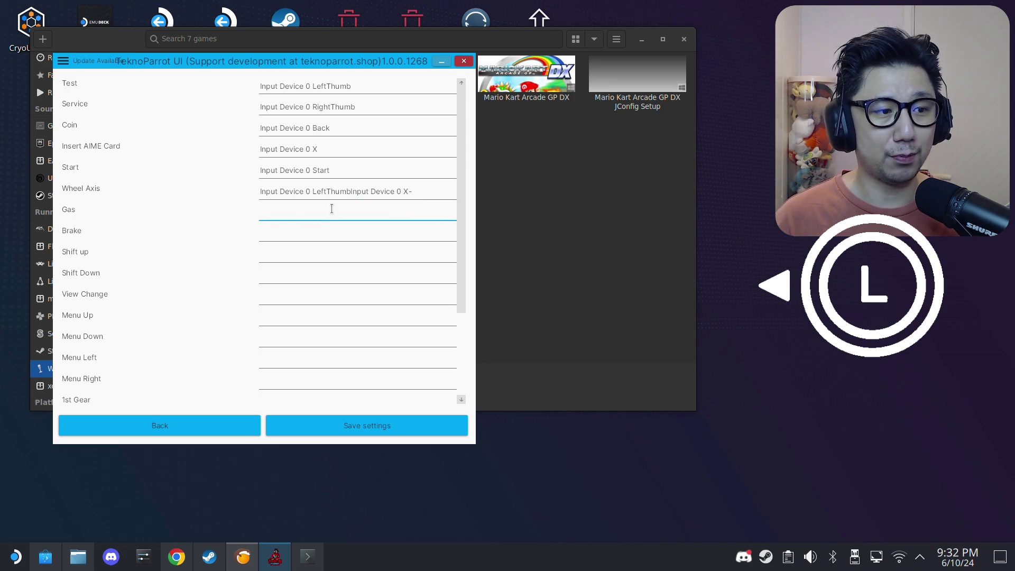
pyautogui.press('a')
pyautogui.click(333, 229)
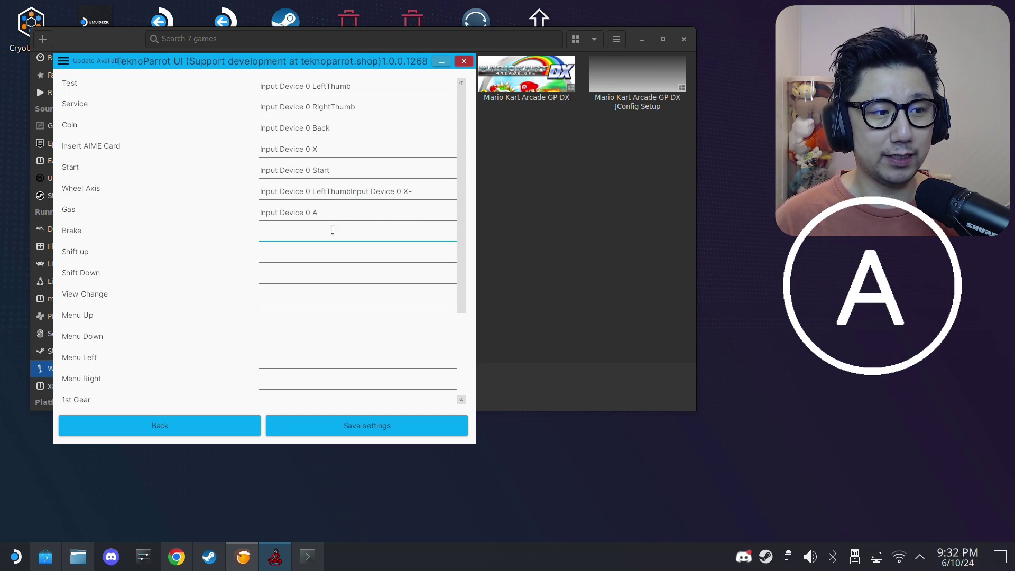
pyautogui.press('b')
# Bind Shift up to RightShoulder, Shift Down to LeftShoulder, and View Change to Y
pyautogui.click(319, 258)
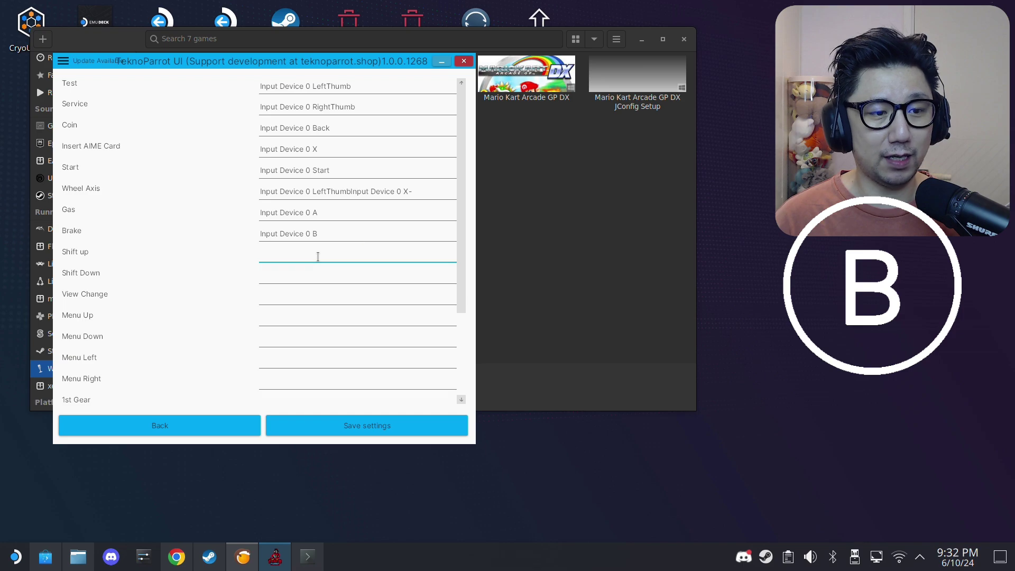
pyautogui.press('r')
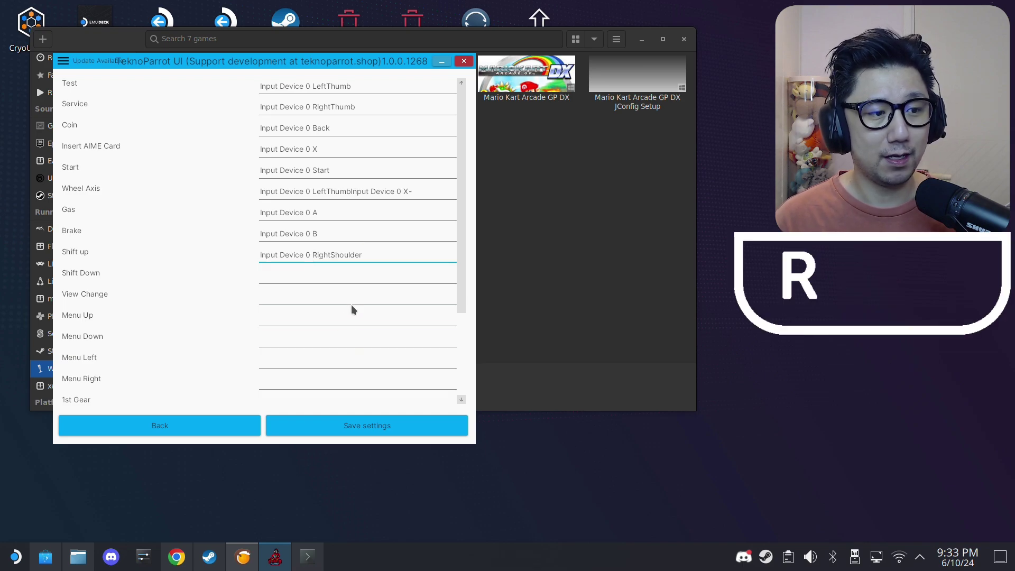
pyautogui.click(358, 275)
pyautogui.press('l')
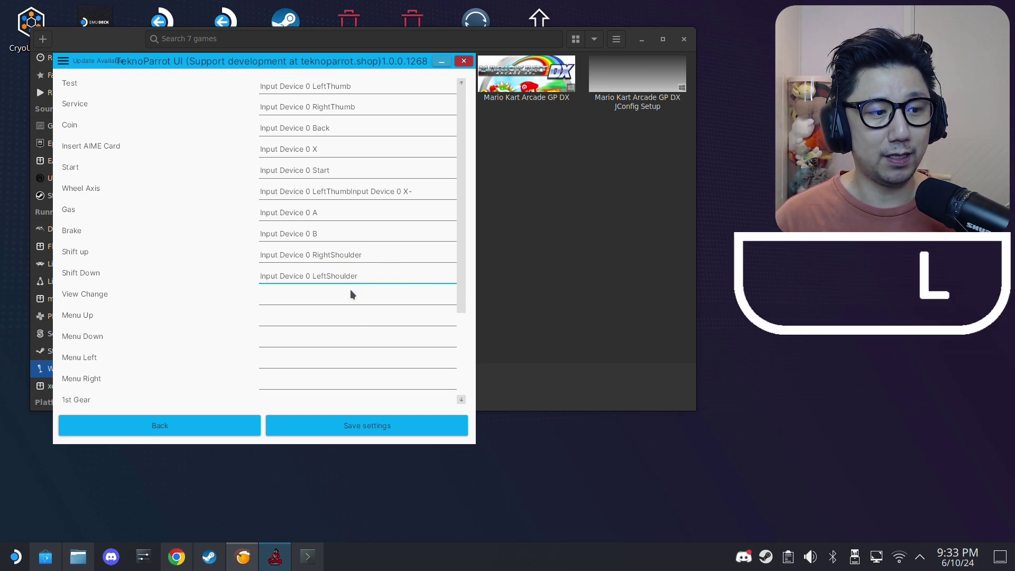
pyautogui.click(345, 297)
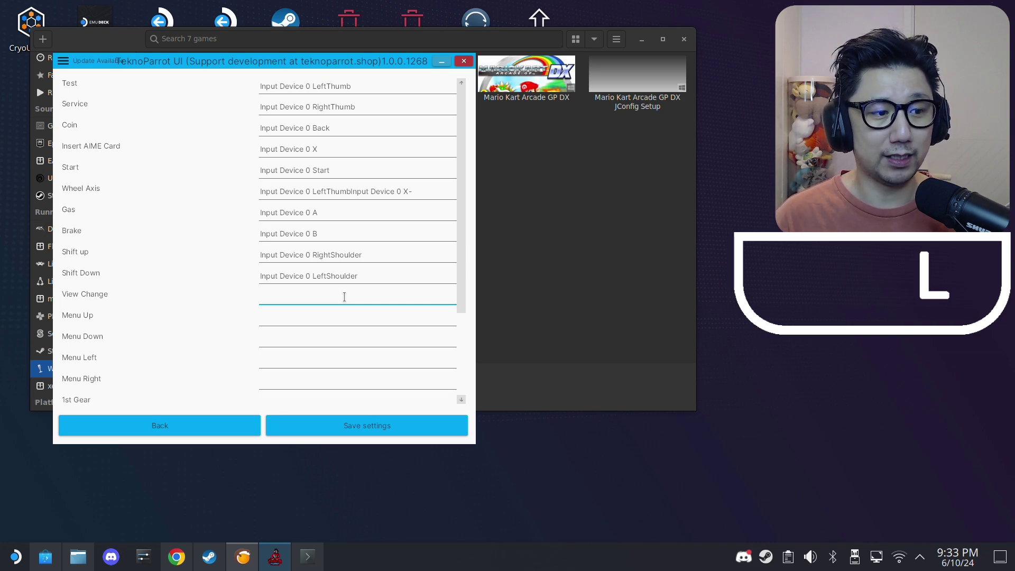
pyautogui.press('y')
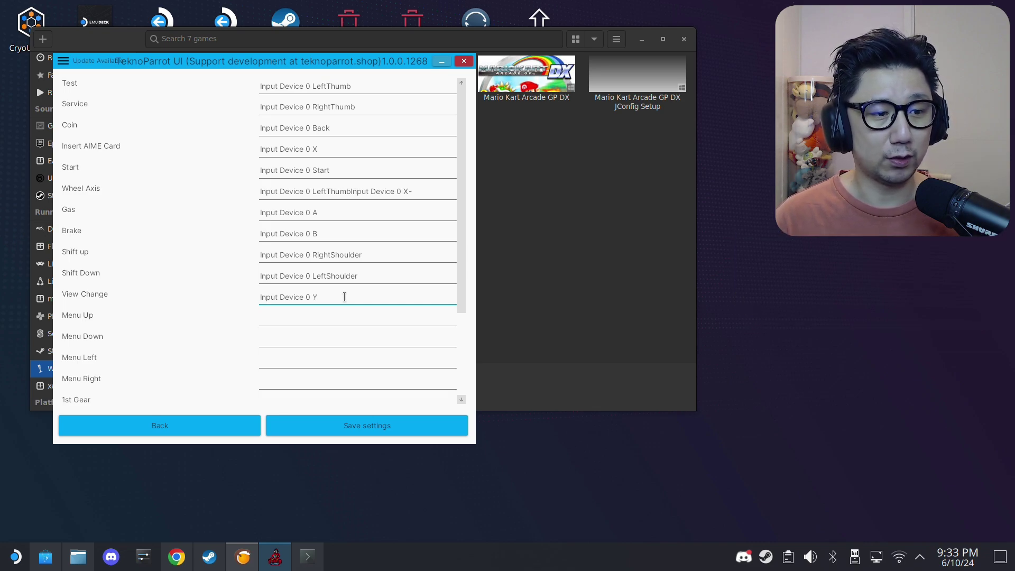
# Bind Menu Up, Menu Down, Menu Left and Menu Right to DPadUp, DPadDown, DPadLeft and DPadRight
pyautogui.click(346, 318)
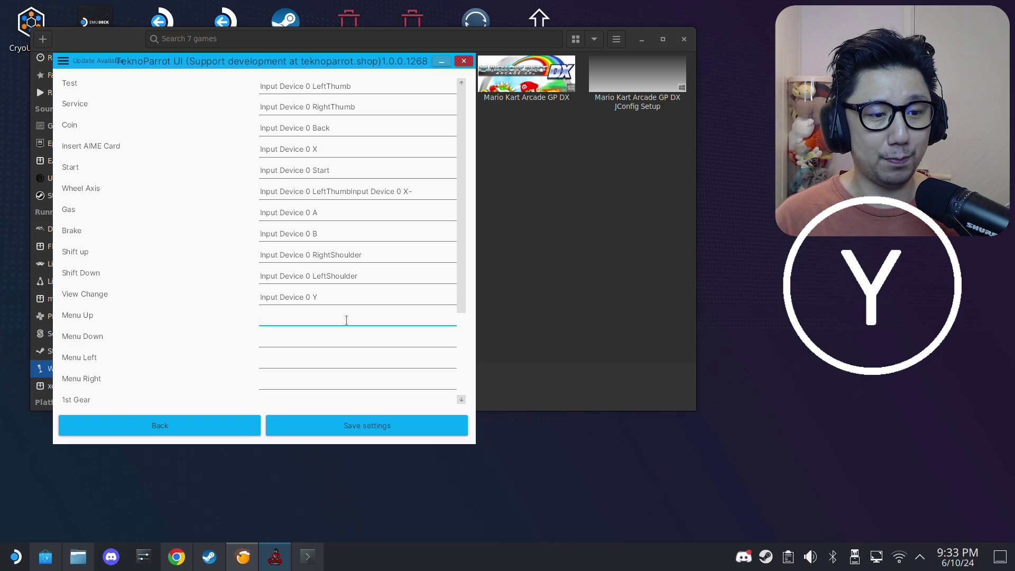
pyautogui.press('Up')
pyautogui.click(340, 338)
pyautogui.press('Down')
pyautogui.click(327, 363)
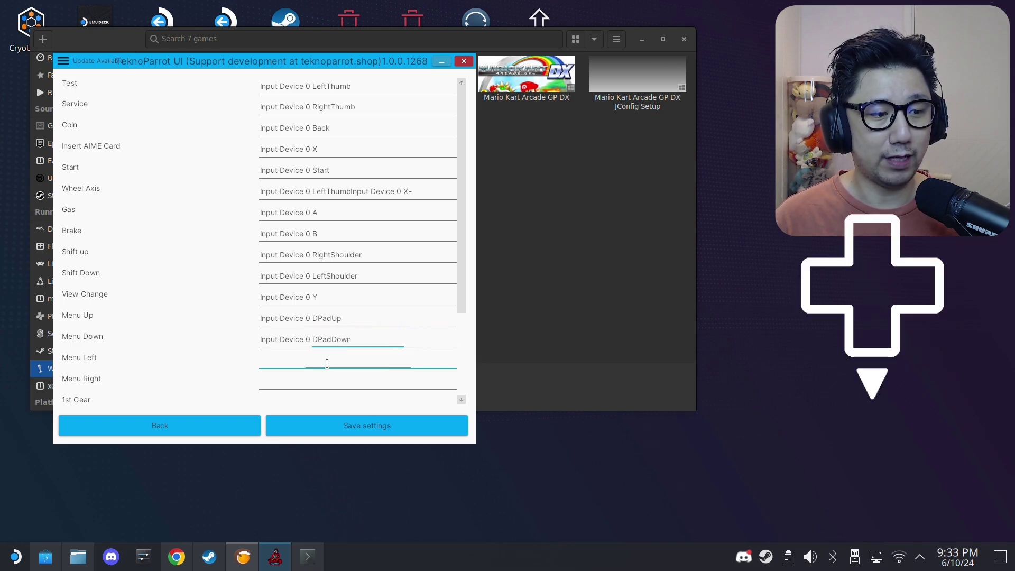
pyautogui.press('Left')
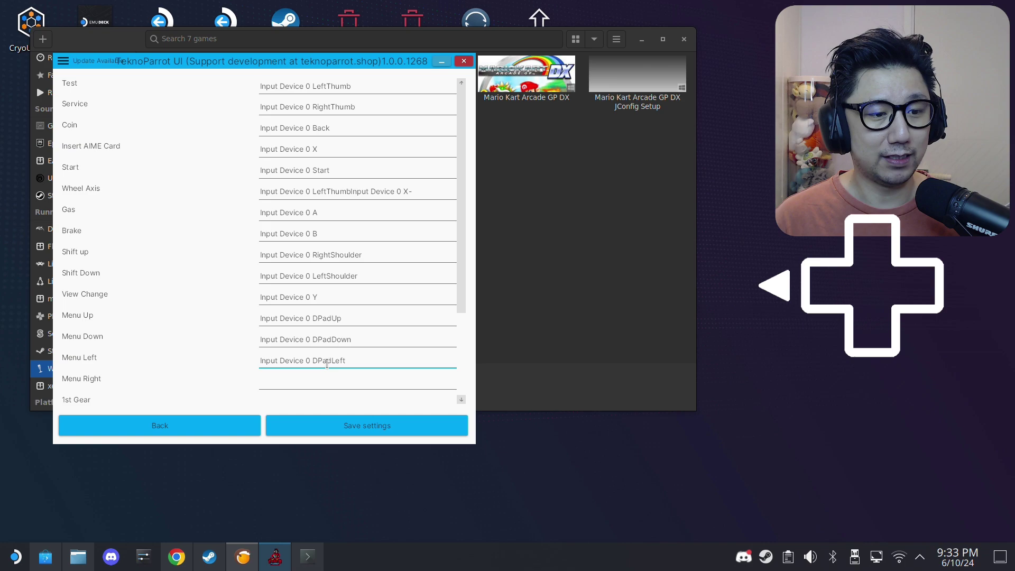
pyautogui.click(317, 376)
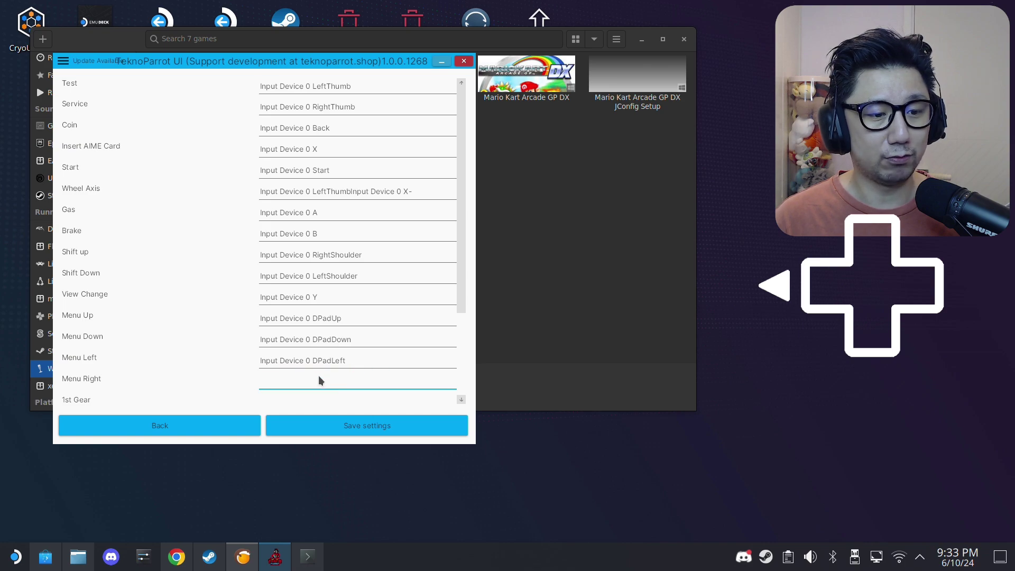
pyautogui.press('Right')
# Rebind Shift Down to LeftShoulder, leave the six gear bindings empty, and save the controller settings
pyautogui.click(457, 284)
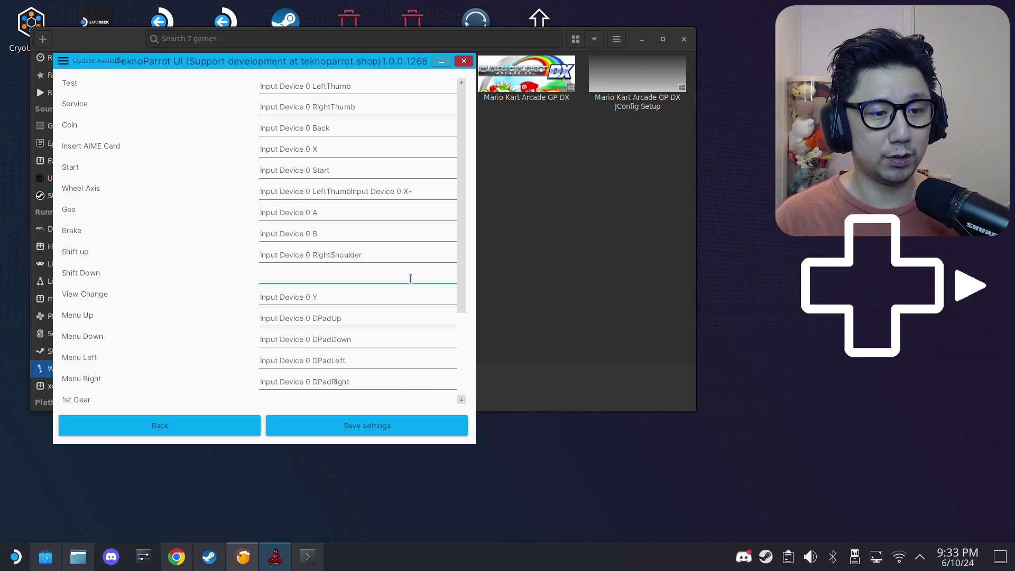
pyautogui.moveTo(459, 277); pyautogui.dragTo(459, 369)
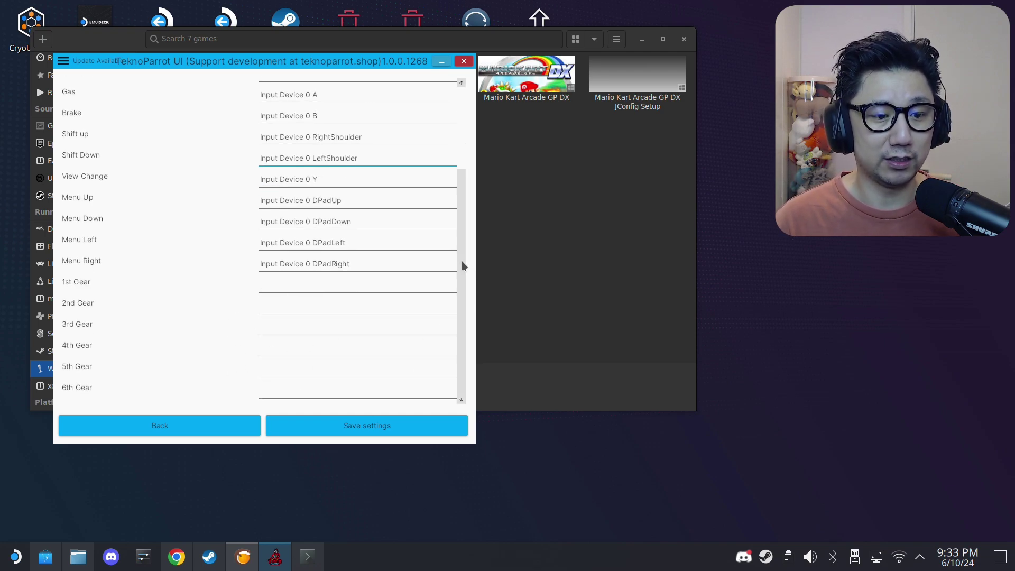
pyautogui.moveTo(462, 265); pyautogui.dragTo(467, 171)
pyautogui.click(397, 425)
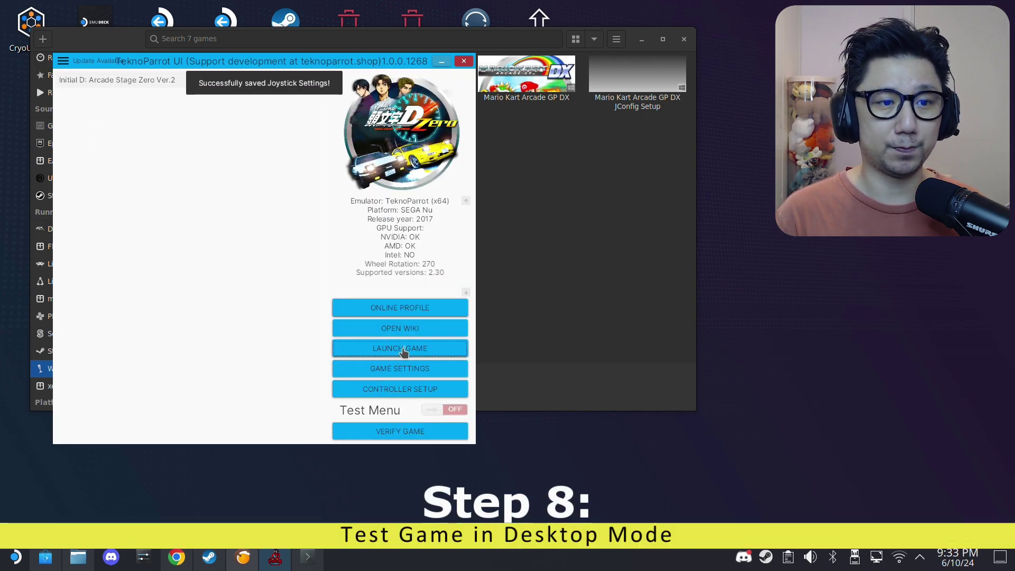
# Launch Initial D: Arcade Stage Zero Ver.2 to test it in desktop mode
pyautogui.click(402, 349)
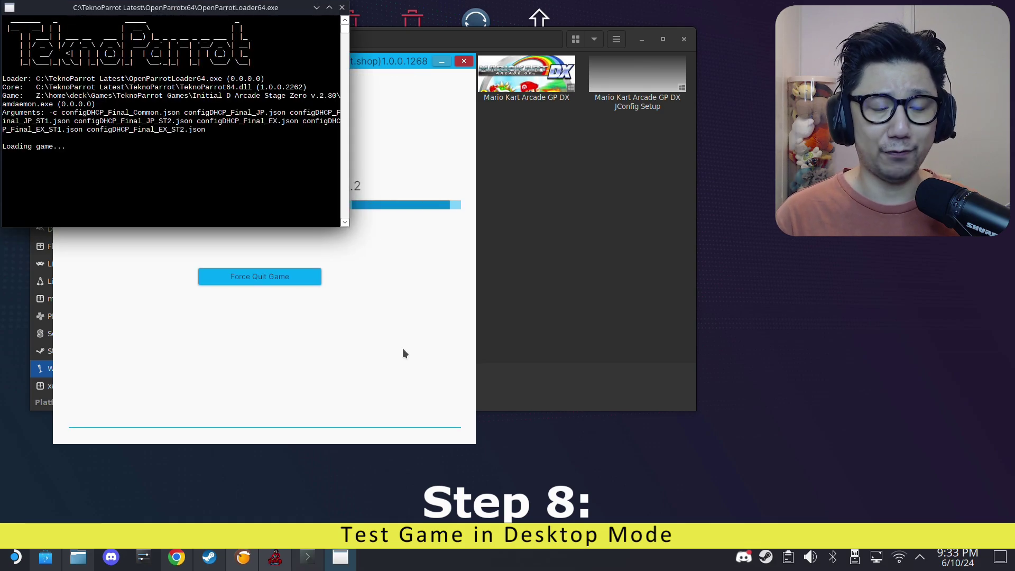